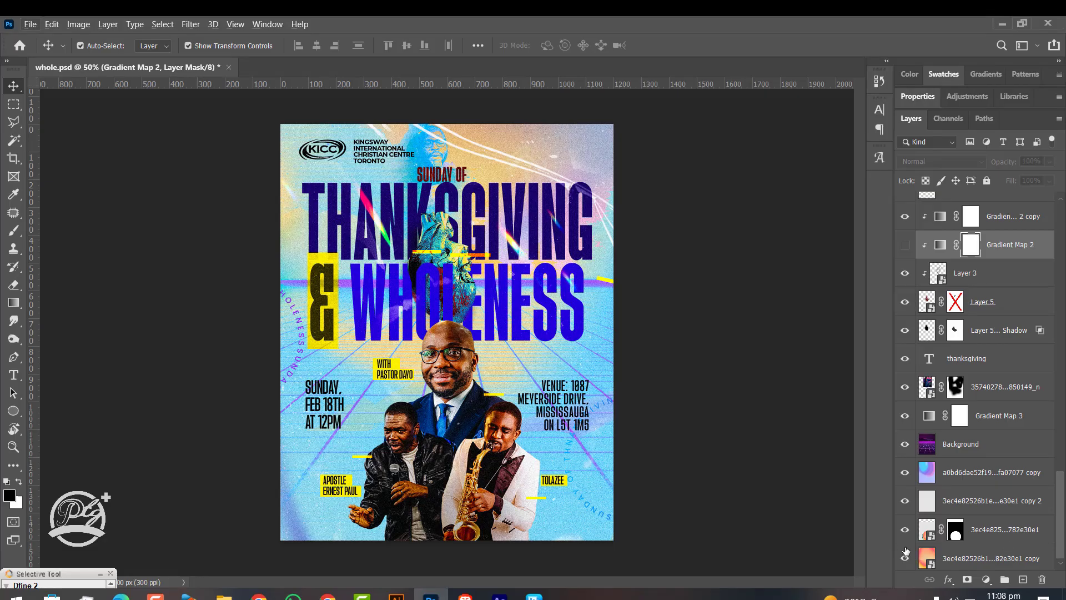
Isolate the grey base, then show the grid background, its orange-blue grade and the microphone portrait.
{"action": "left_click", "coordinate": [905, 501], "text": "alt"}
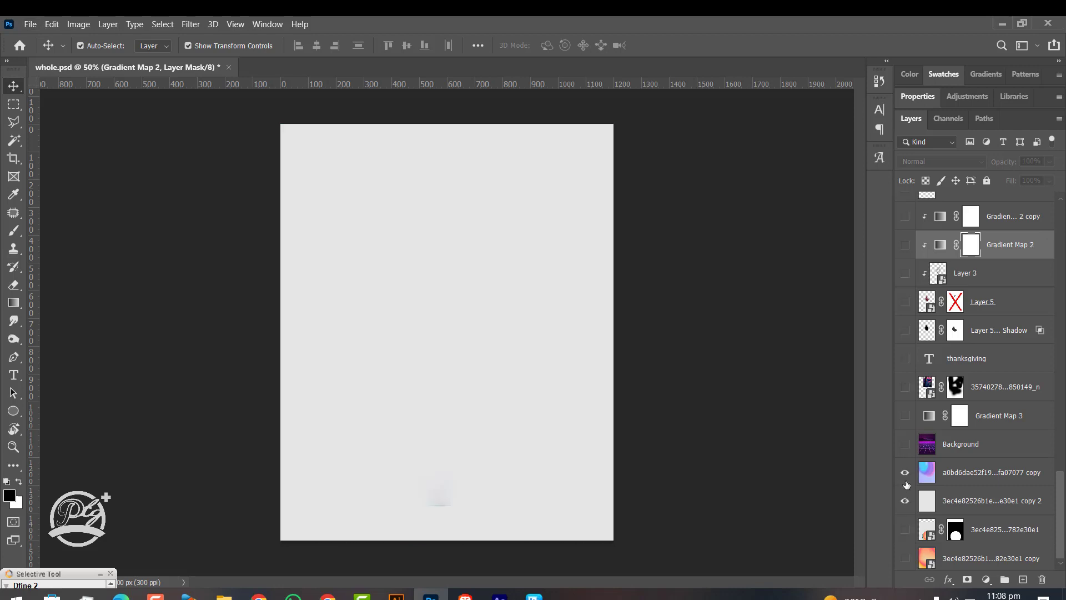
{"action": "left_click", "coordinate": [904, 444]}
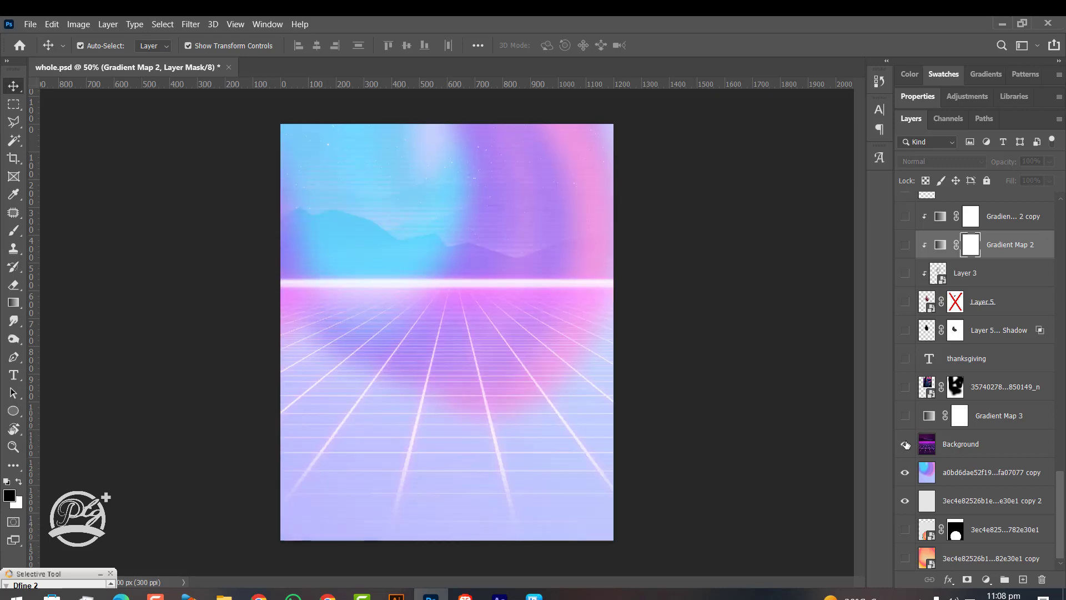
{"action": "left_click", "coordinate": [904, 417]}
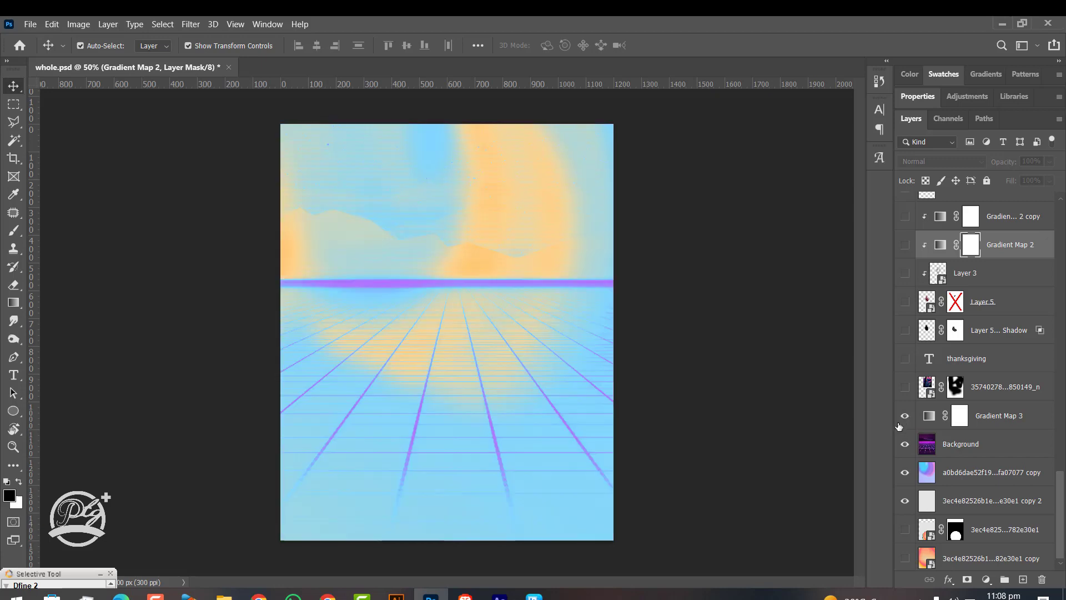
{"action": "left_click", "coordinate": [905, 387]}
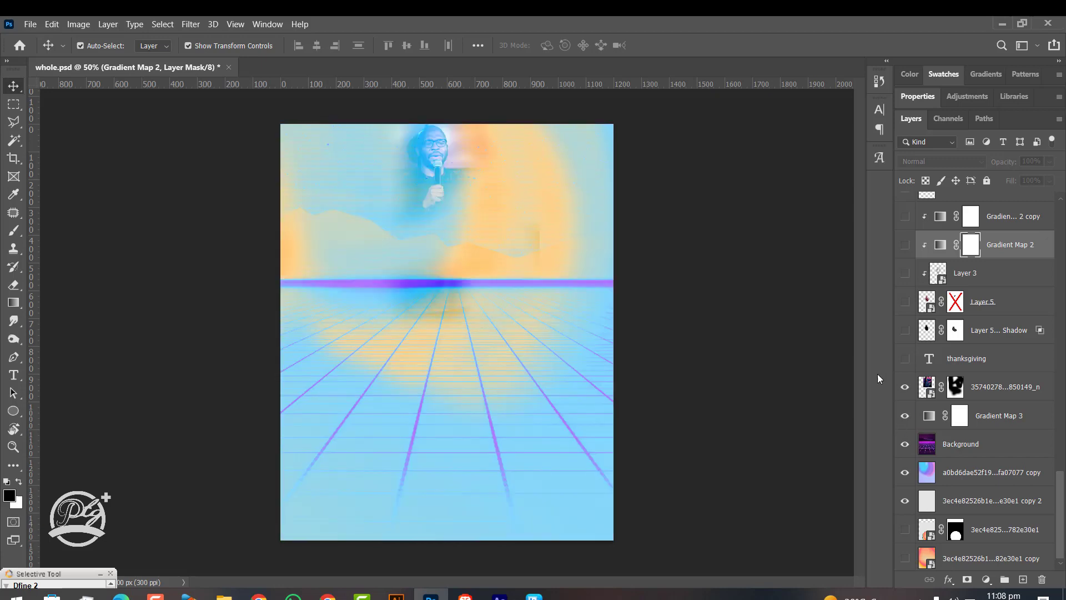
Show the textured, shadowed heart over THANKSGIVING, graded yellow and dark purple.
{"action": "left_click", "coordinate": [904, 361]}
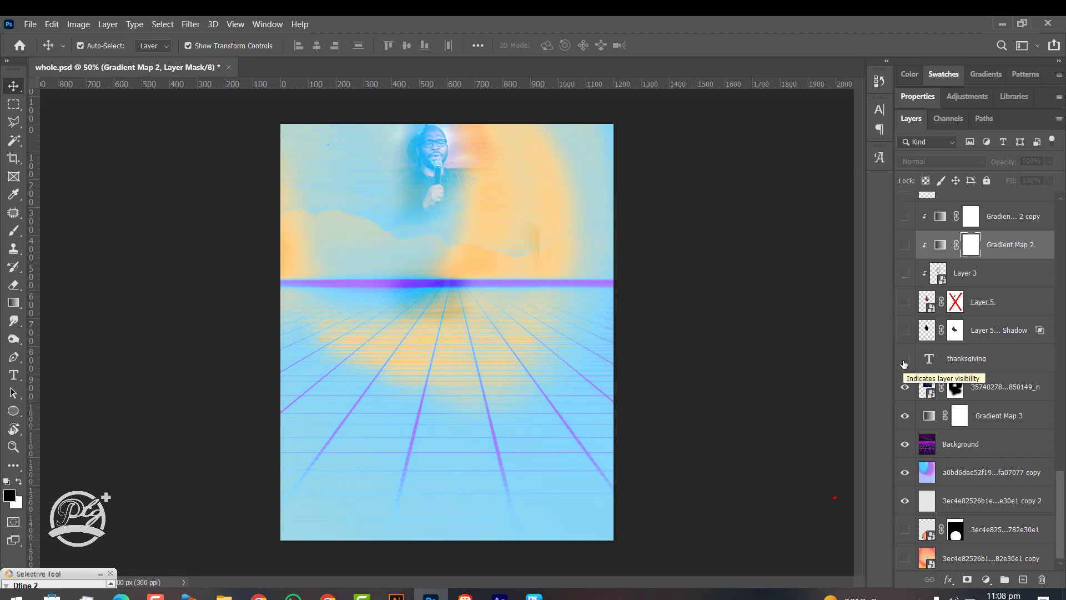
{"action": "left_click", "coordinate": [904, 360]}
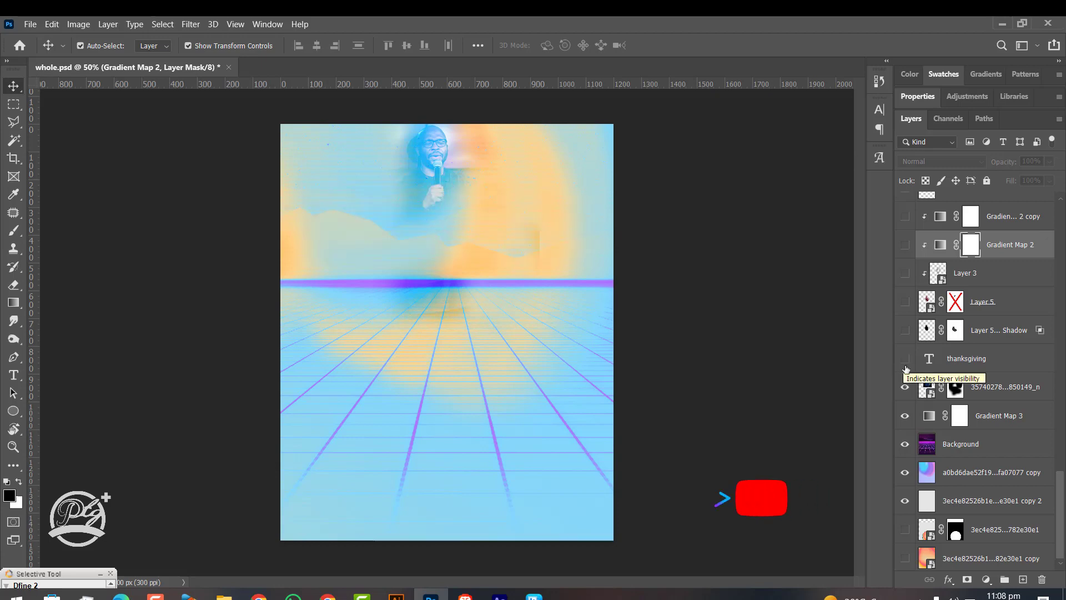
{"action": "left_click", "coordinate": [905, 331]}
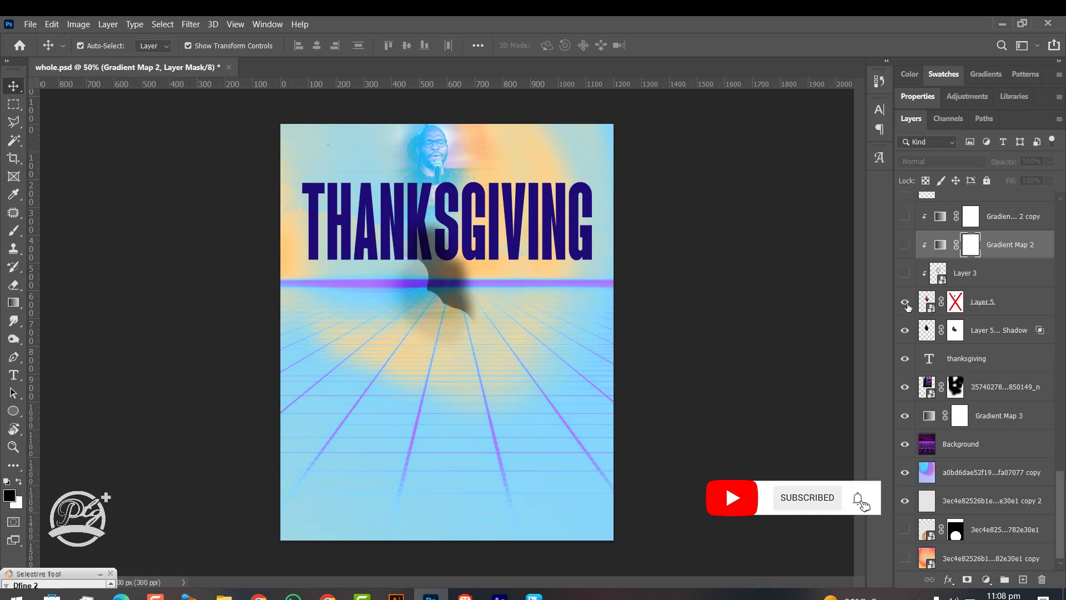
{"action": "left_click", "coordinate": [905, 303]}
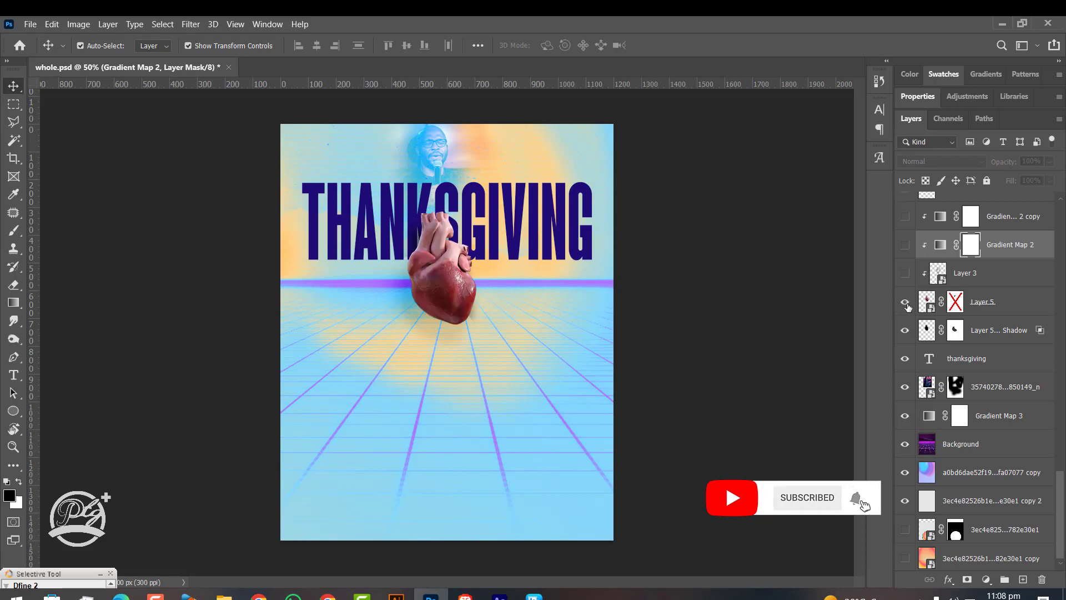
{"action": "left_click", "coordinate": [906, 273]}
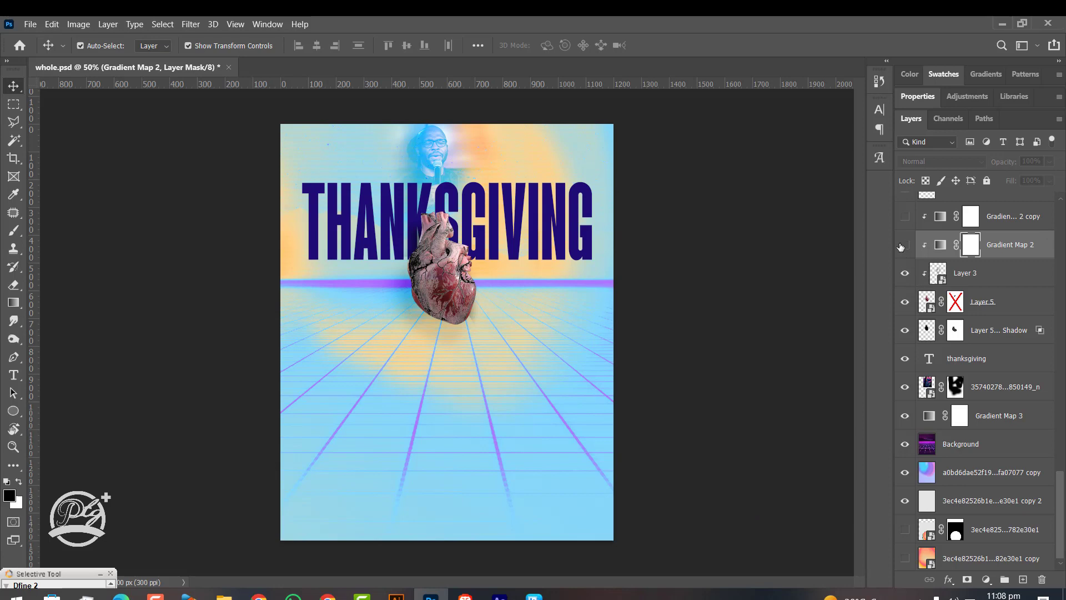
{"action": "left_click", "coordinate": [905, 248]}
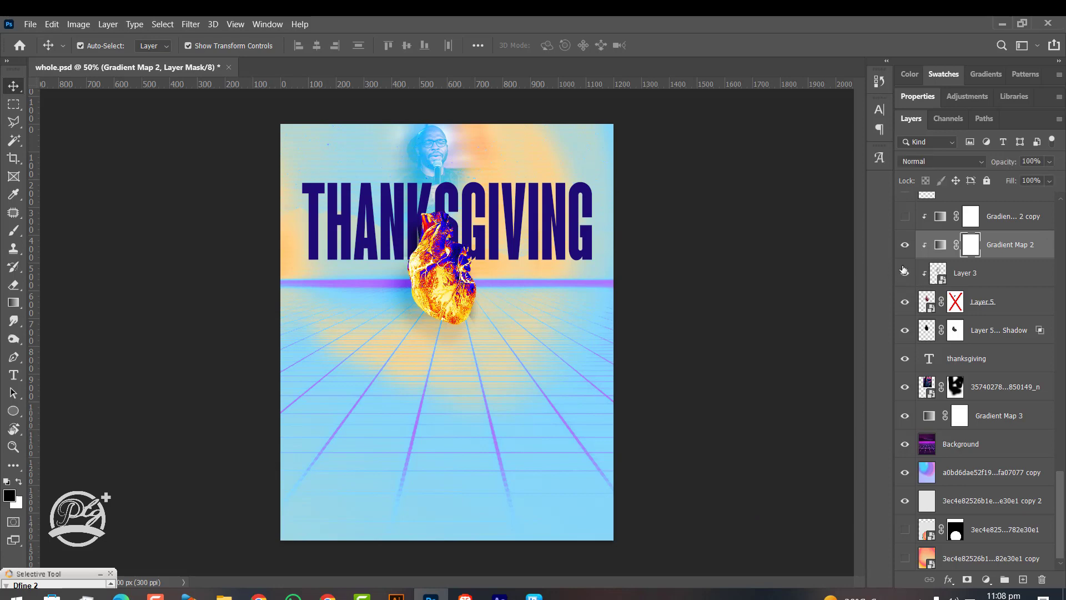
{"action": "left_click", "coordinate": [905, 217]}
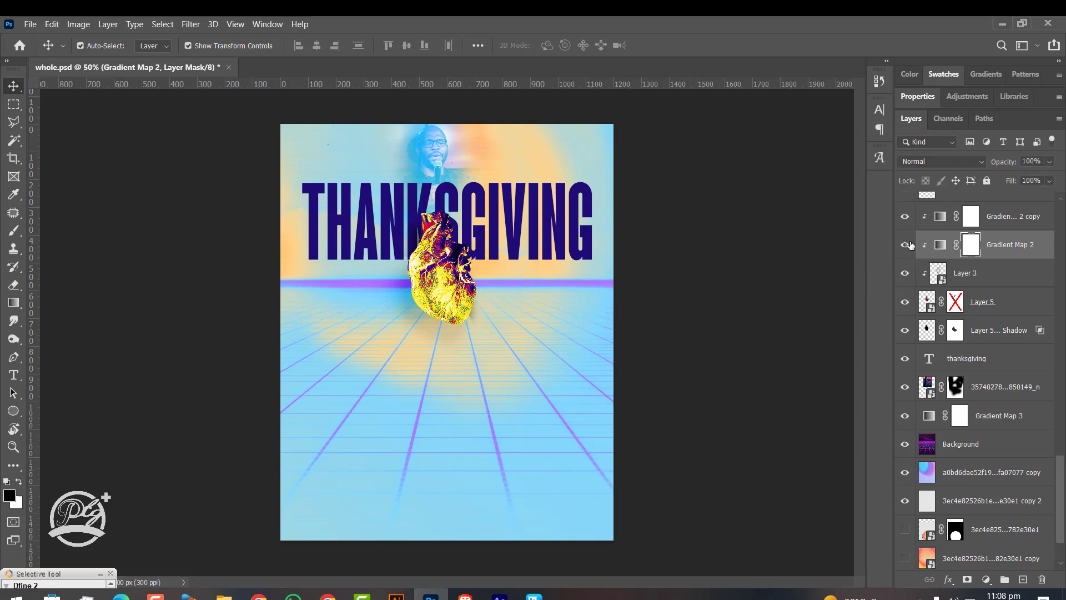
{"action": "scroll", "coordinate": [908, 244], "scroll_direction": "up", "scroll_amount": 2}
Show the & Wholeness line, trying then removing the heart's dark shading and red-pink grade.
{"action": "left_click", "coordinate": [905, 256]}
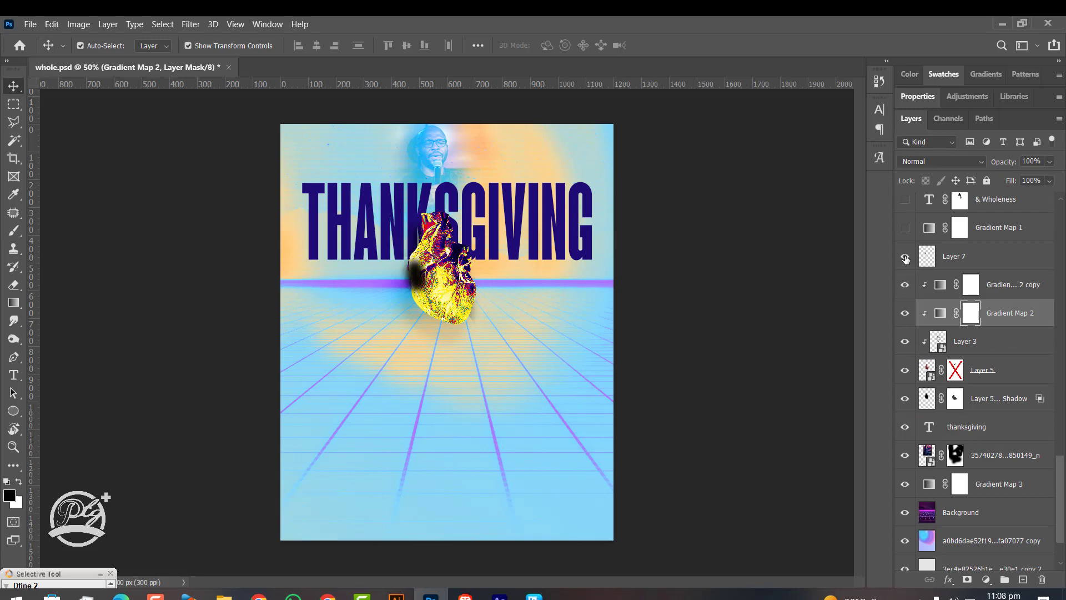
{"action": "left_click", "coordinate": [905, 227]}
{"action": "scroll", "coordinate": [916, 252], "scroll_direction": "up", "scroll_amount": 2}
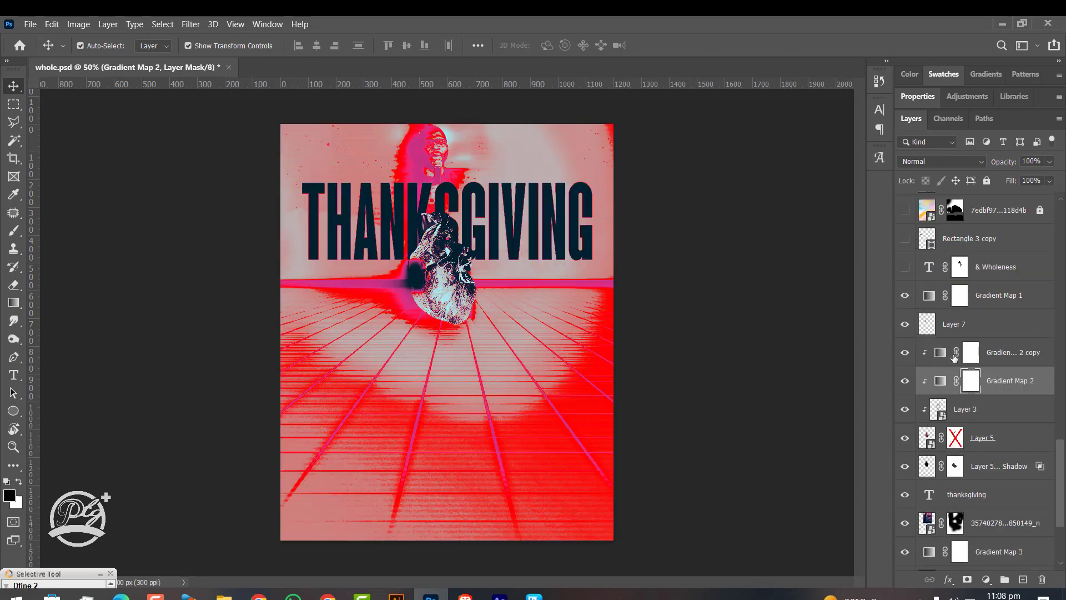
{"action": "left_click", "coordinate": [904, 296]}
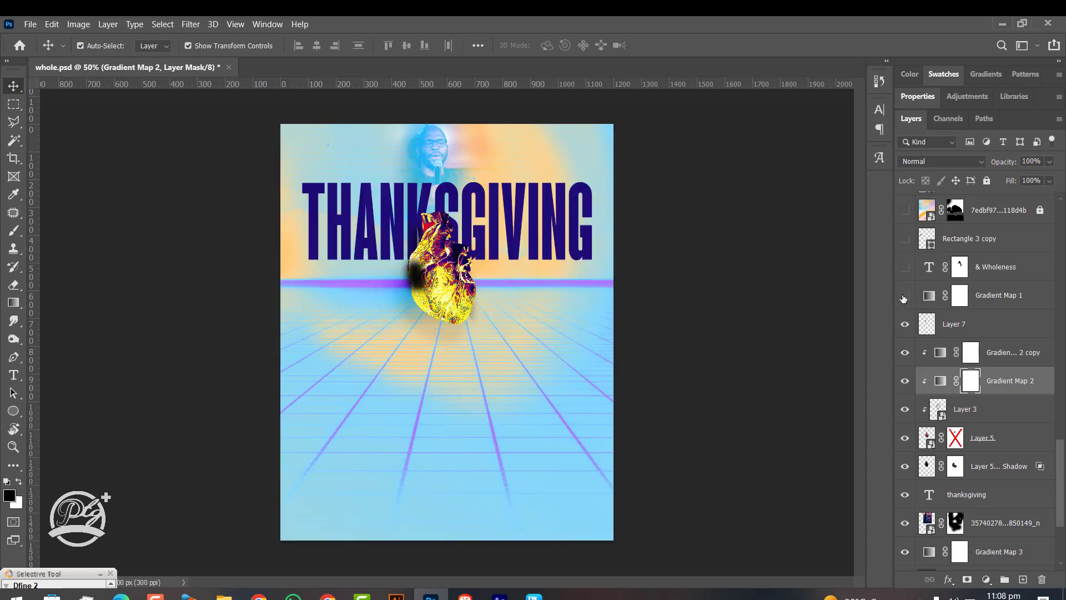
{"action": "left_click", "coordinate": [905, 267]}
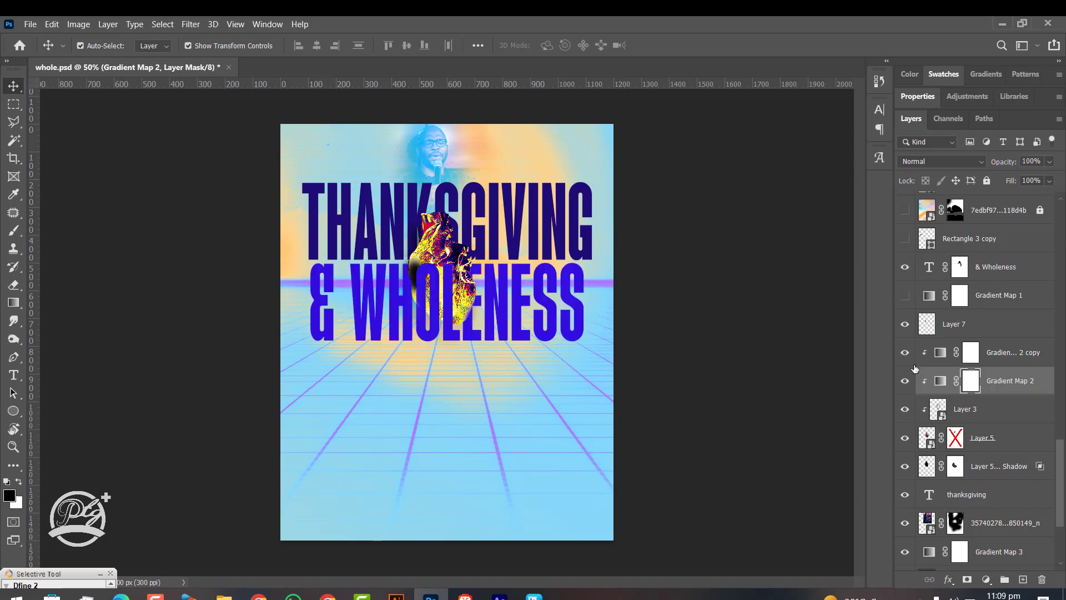
{"action": "left_click", "coordinate": [906, 324]}
Show the cyan accent bar and white bottom block, and hide the white triangle.
{"action": "left_click", "coordinate": [904, 238]}
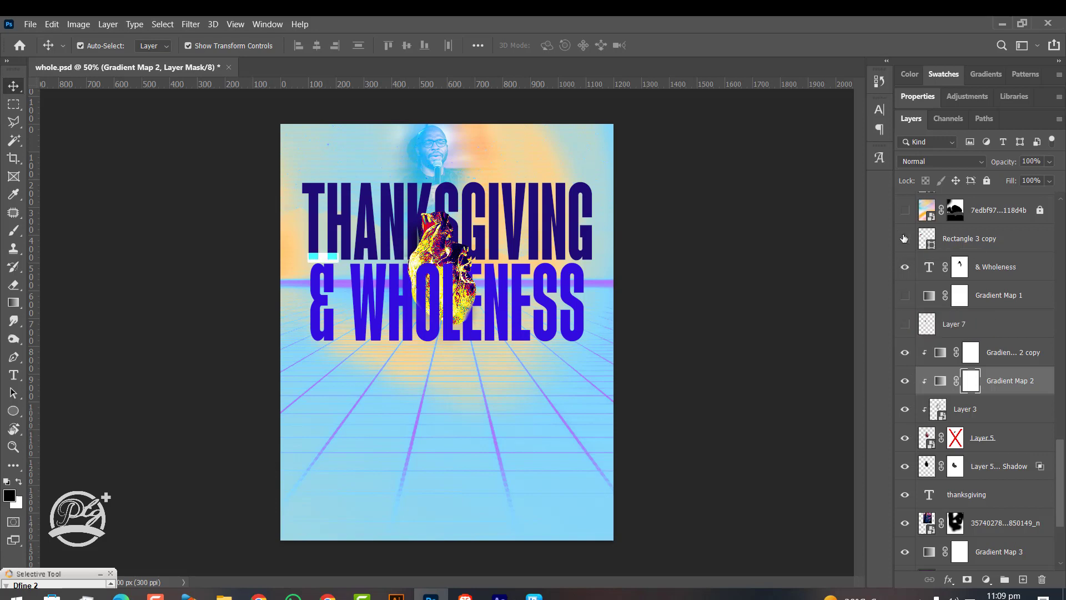
{"action": "scroll", "coordinate": [906, 250], "scroll_direction": "up", "scroll_amount": 3}
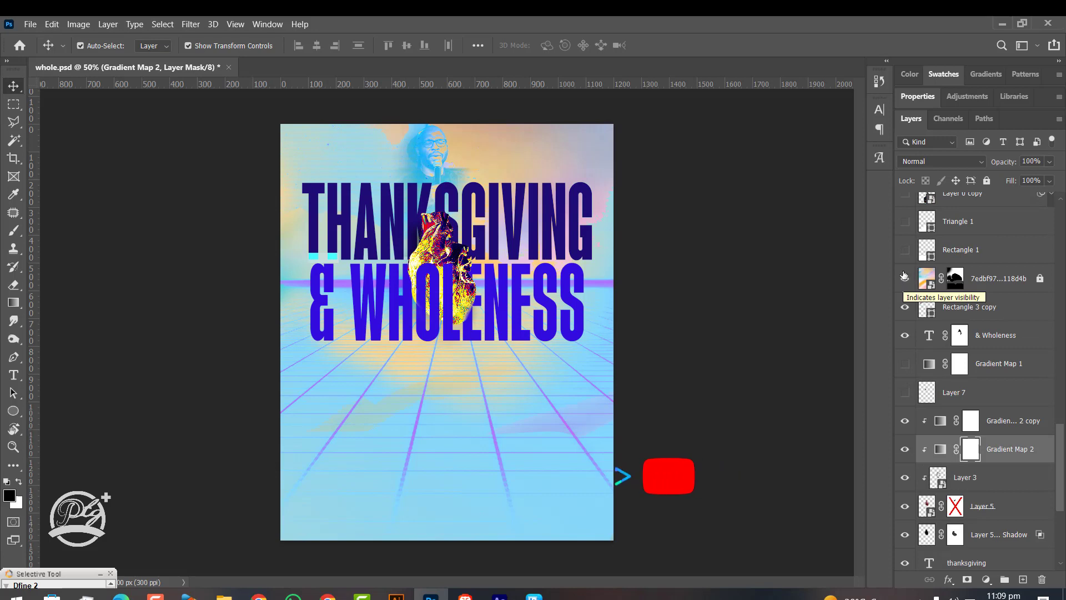
{"action": "left_click", "coordinate": [905, 250]}
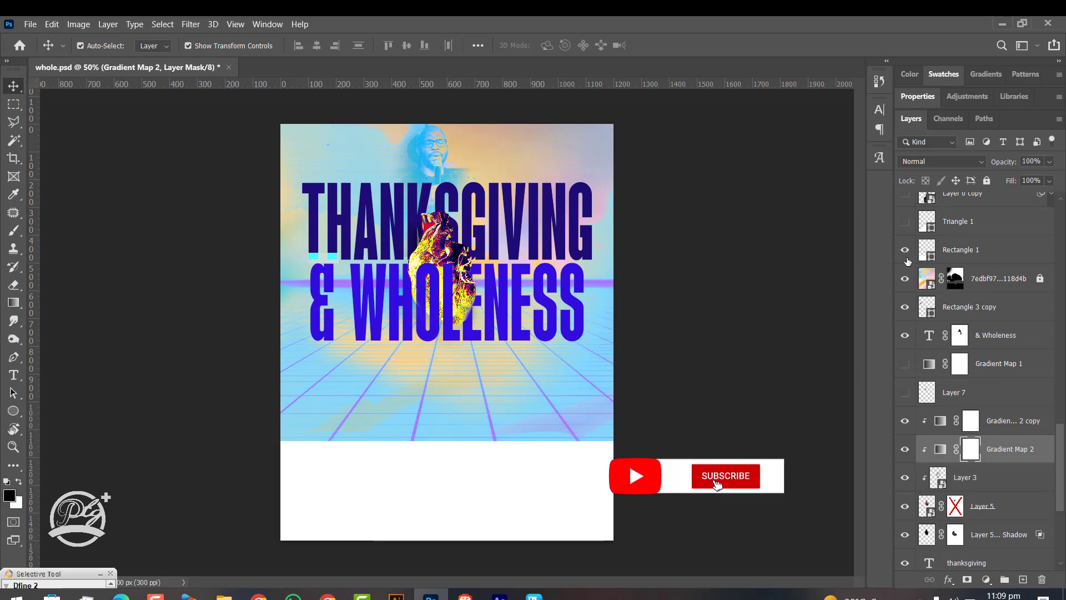
{"action": "scroll", "coordinate": [908, 265], "scroll_direction": "up", "scroll_amount": 2}
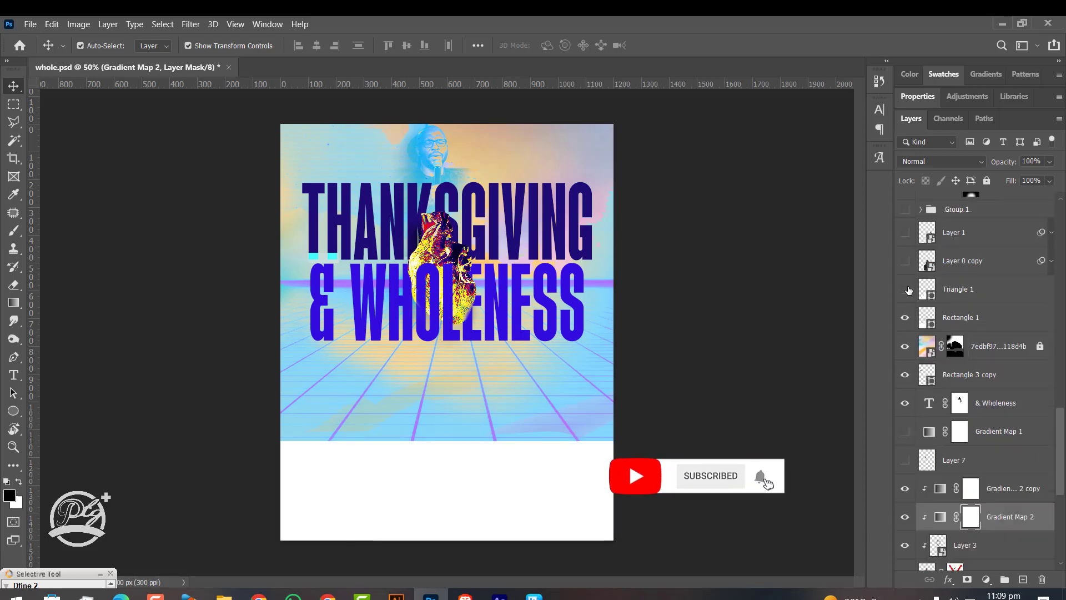
{"action": "left_click", "coordinate": [905, 289]}
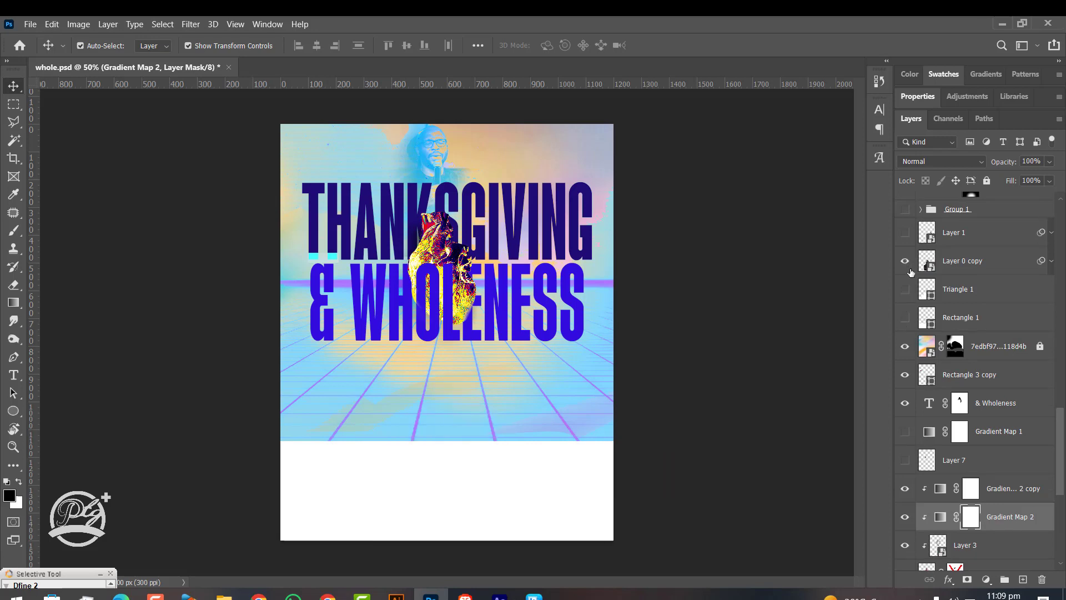
{"action": "scroll", "coordinate": [908, 280], "scroll_direction": "up", "scroll_amount": 2}
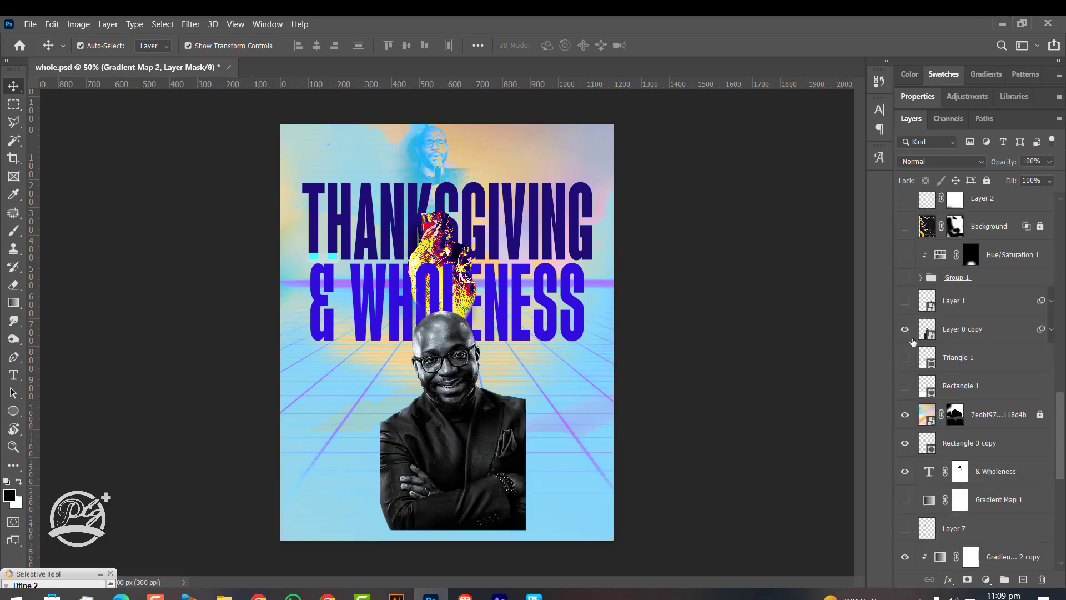
Toggle the crossed-arms and microphone speaker portraits, leaving the crossed-arms portrait on.
{"action": "left_click", "coordinate": [905, 329]}
{"action": "left_click", "coordinate": [904, 301]}
{"action": "left_click", "coordinate": [905, 301]}
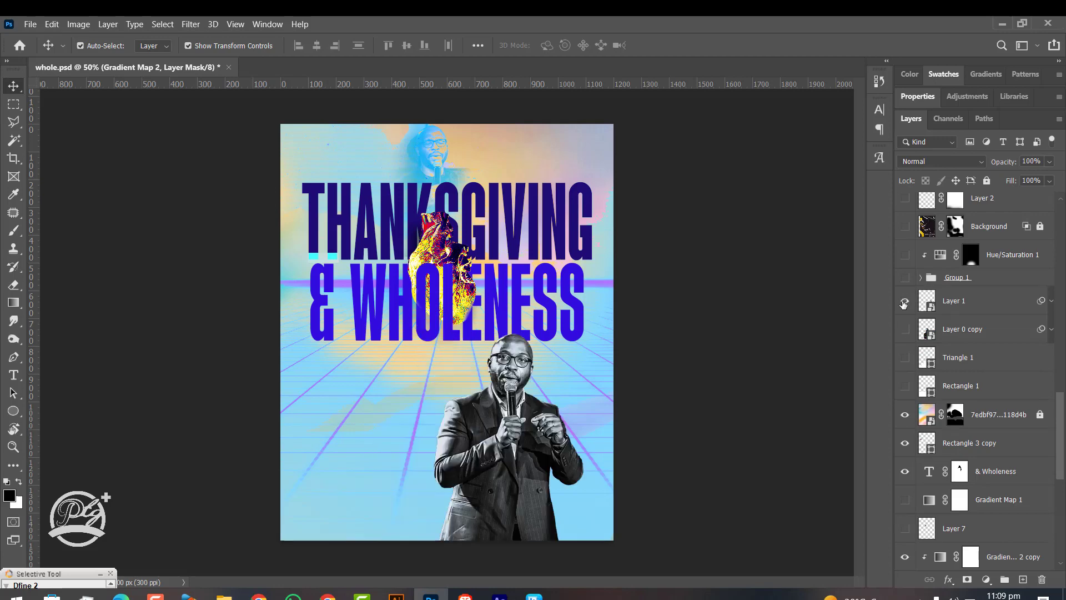
{"action": "left_click", "coordinate": [904, 301]}
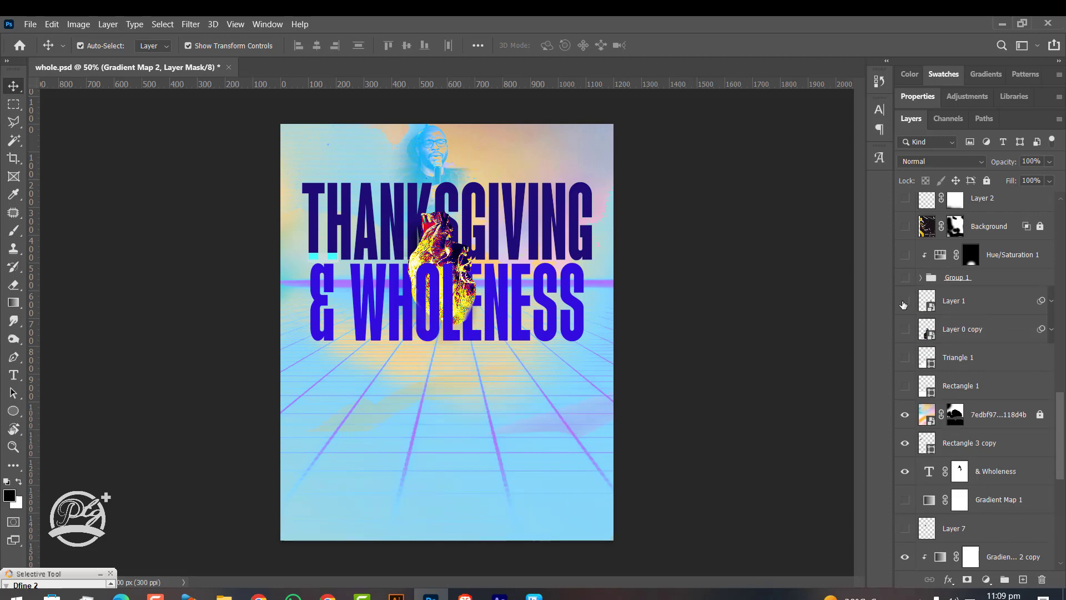
{"action": "left_click", "coordinate": [904, 329]}
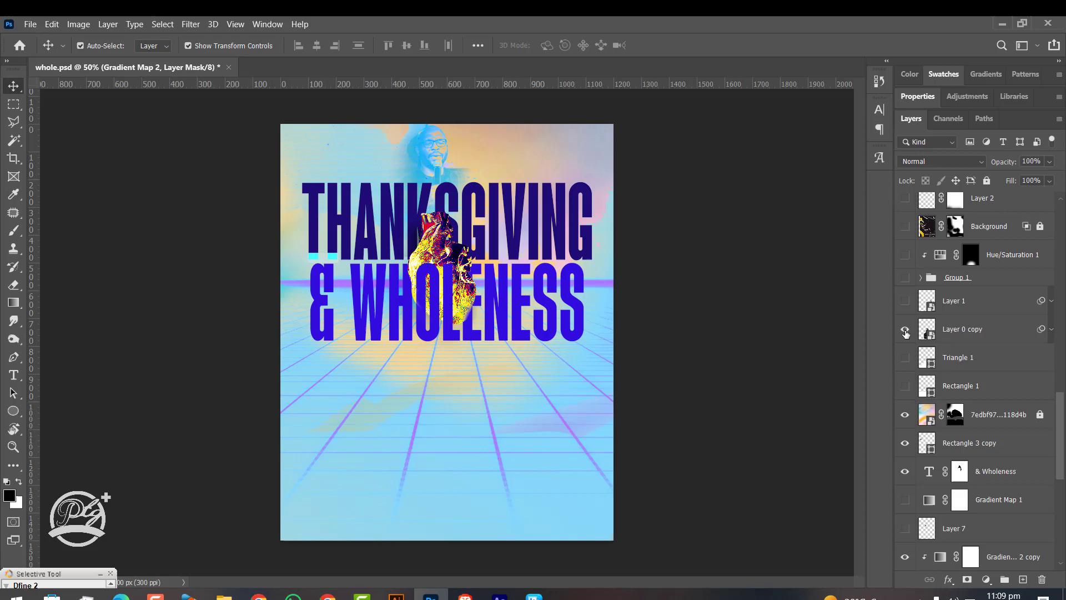
Show the three-speaker group photo, darken the saxophonist area and add the light streaks.
{"action": "left_click", "coordinate": [904, 277]}
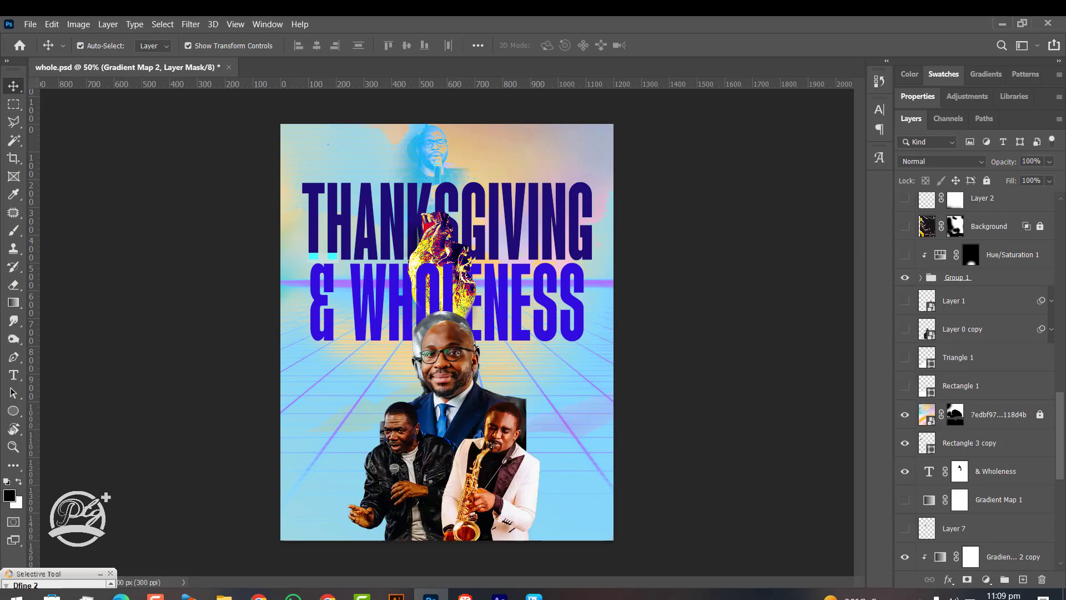
{"action": "left_click", "coordinate": [904, 329]}
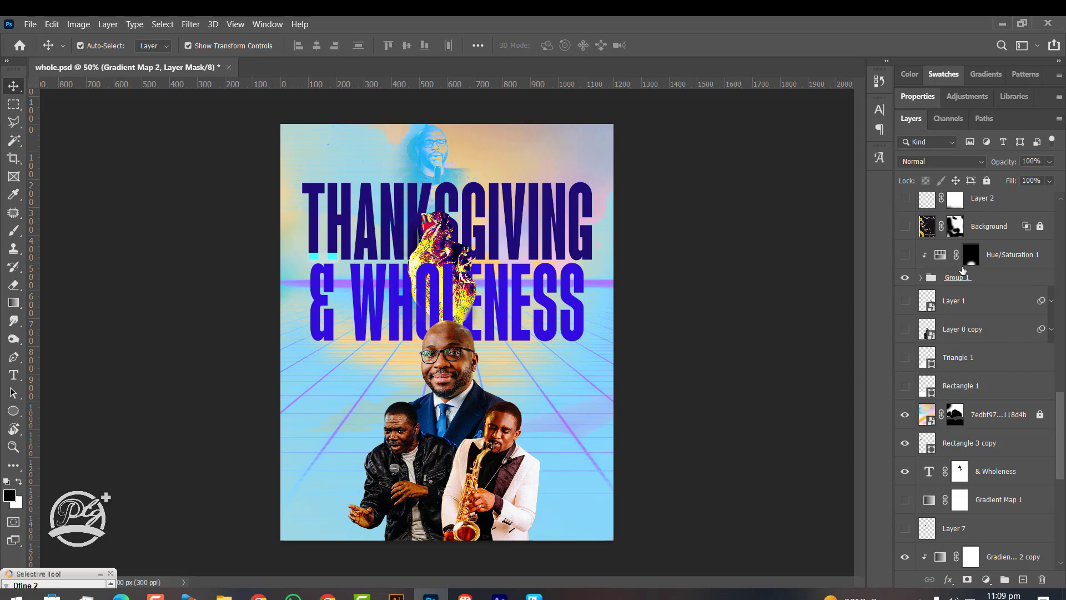
{"action": "left_click", "coordinate": [905, 255]}
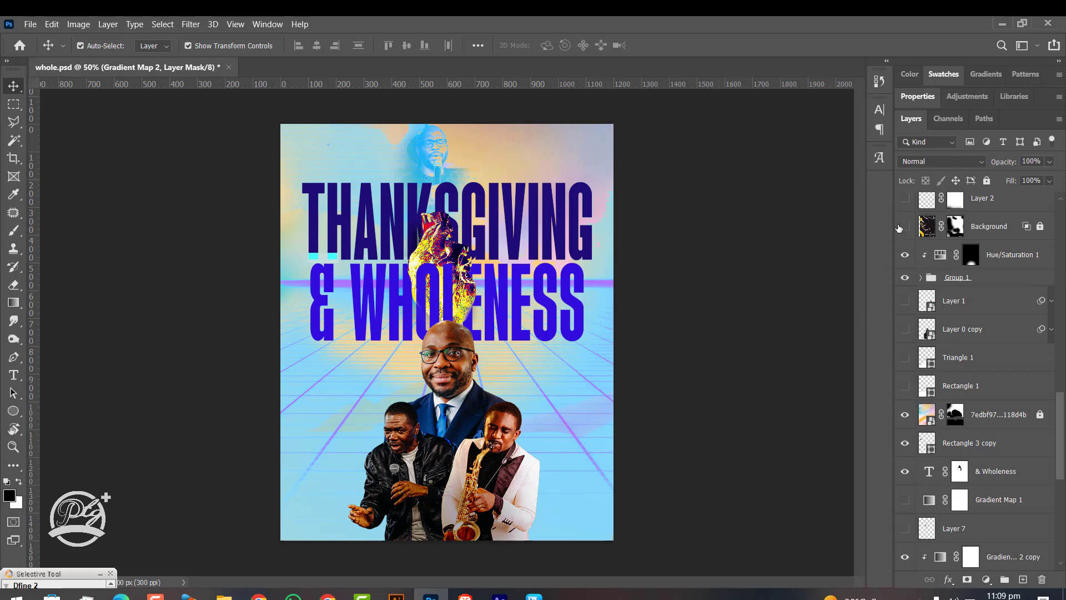
{"action": "left_click", "coordinate": [904, 226]}
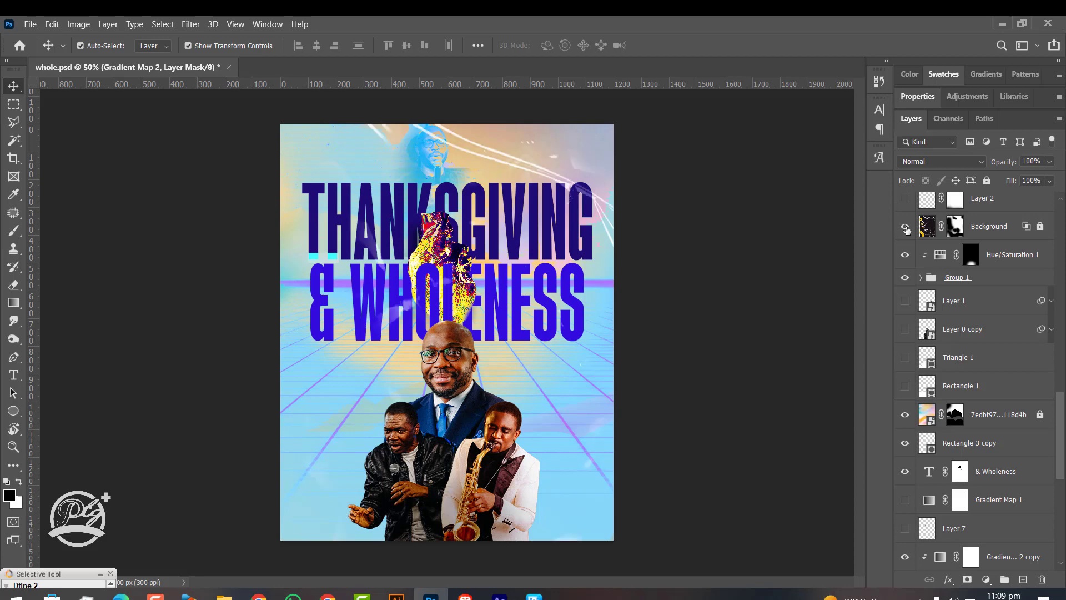
Reveal the KICC logo, the Kingsway TORONTO church name and the SUNDAY OF line.
{"action": "scroll", "coordinate": [900, 233], "scroll_direction": "up", "scroll_amount": 3}
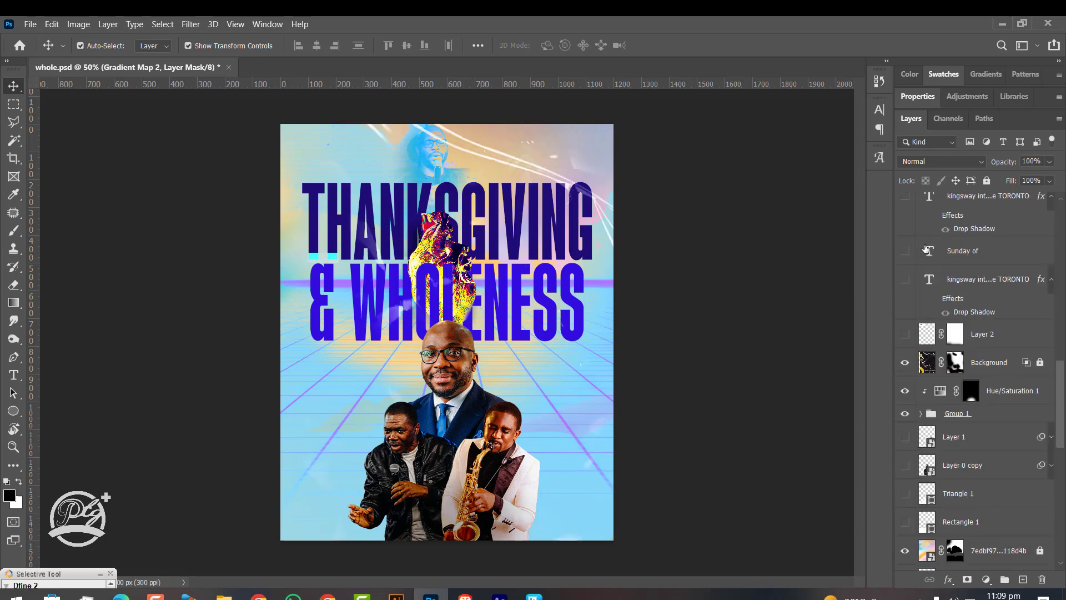
{"action": "left_click", "coordinate": [905, 333]}
{"action": "scroll", "coordinate": [904, 336], "scroll_direction": "up", "scroll_amount": 1}
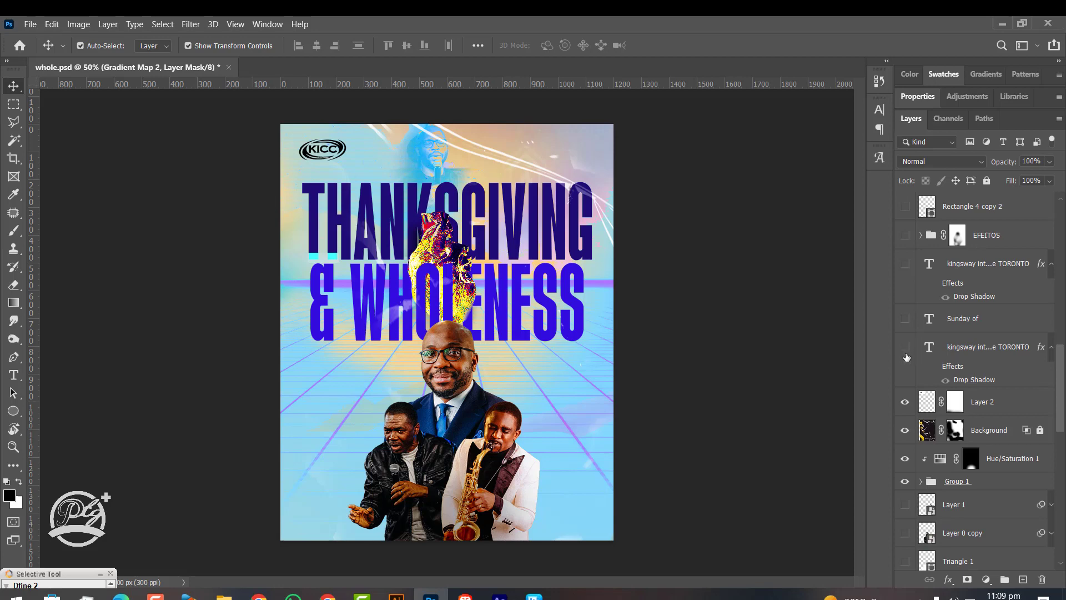
{"action": "left_click_drag", "start_coordinate": [905, 320], "coordinate": [905, 264]}
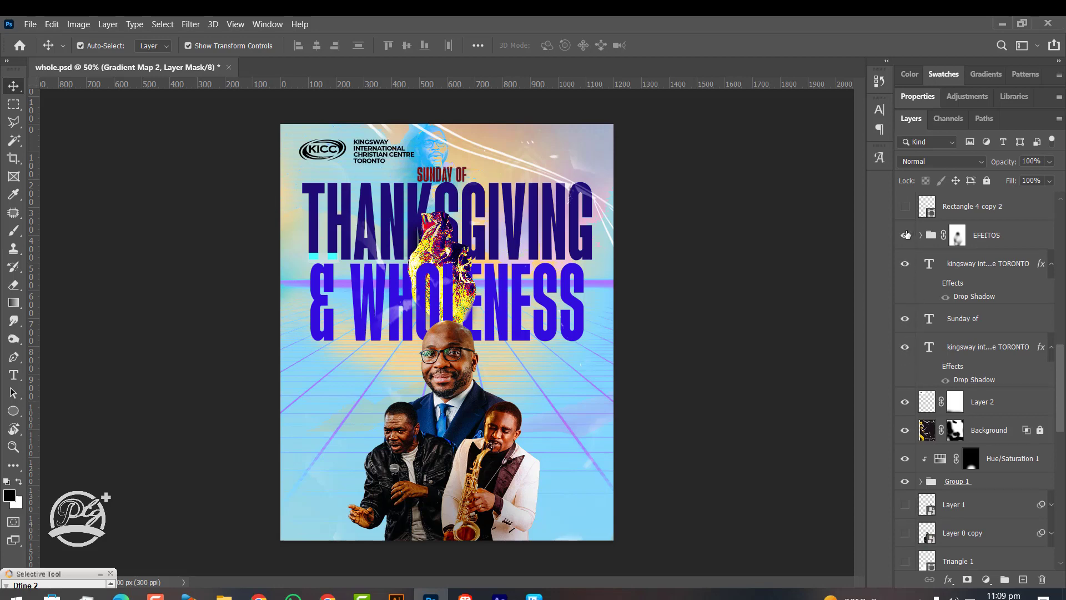
{"action": "scroll", "coordinate": [908, 246], "scroll_direction": "up", "scroll_amount": 2}
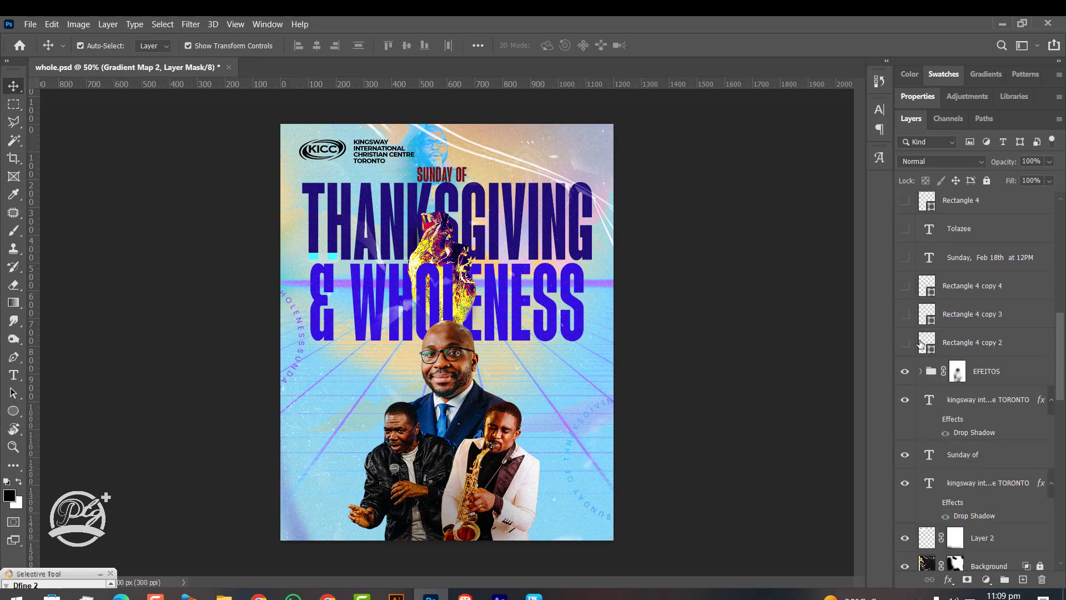
Show two yellow accent rectangles, the SUNDAY, FEB 18TH AT 12PM date and the TOLAZEE tag.
{"action": "left_click", "coordinate": [905, 315]}
{"action": "left_click", "coordinate": [904, 285]}
{"action": "left_click", "coordinate": [905, 257]}
{"action": "left_click", "coordinate": [904, 229]}
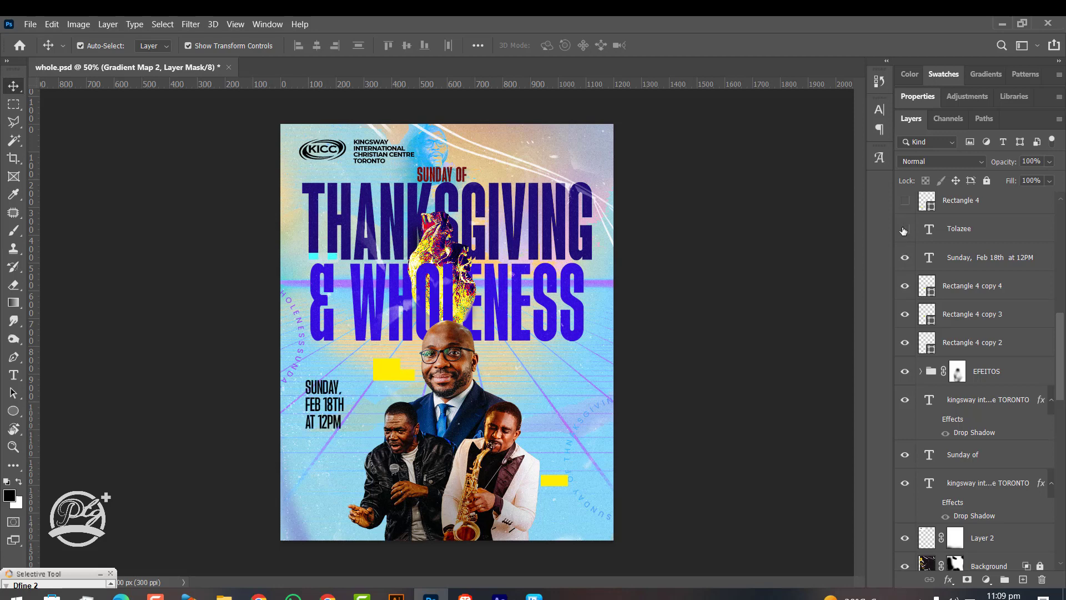
Show both yellow name-tag boxes, the venue address and the Background layer.
{"action": "scroll", "coordinate": [917, 258], "scroll_direction": "up", "scroll_amount": 5}
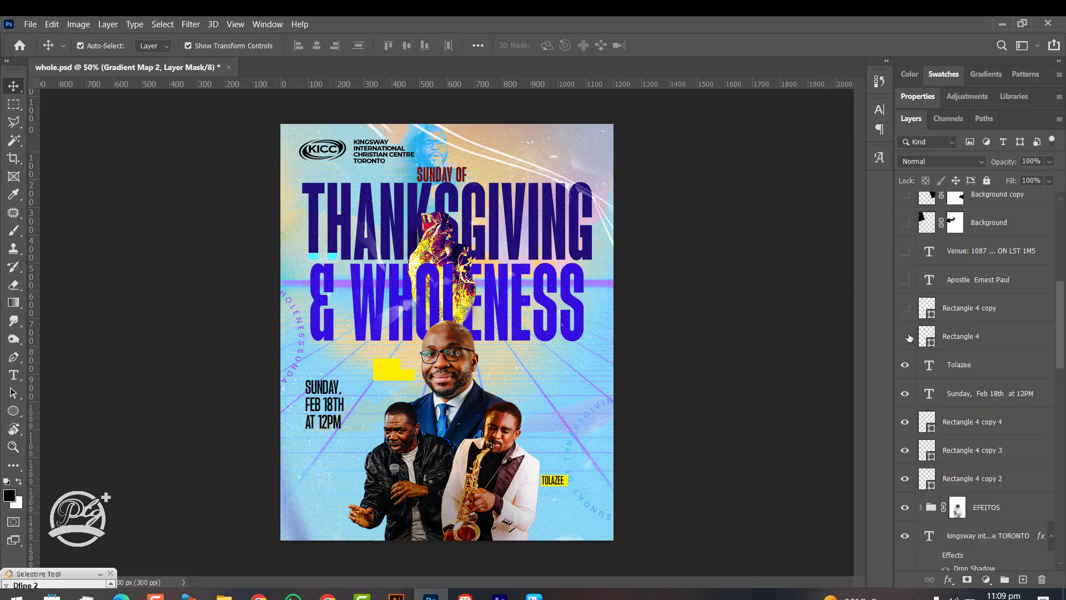
{"action": "left_click", "coordinate": [905, 336]}
{"action": "left_click", "coordinate": [905, 307]}
{"action": "left_click", "coordinate": [905, 251]}
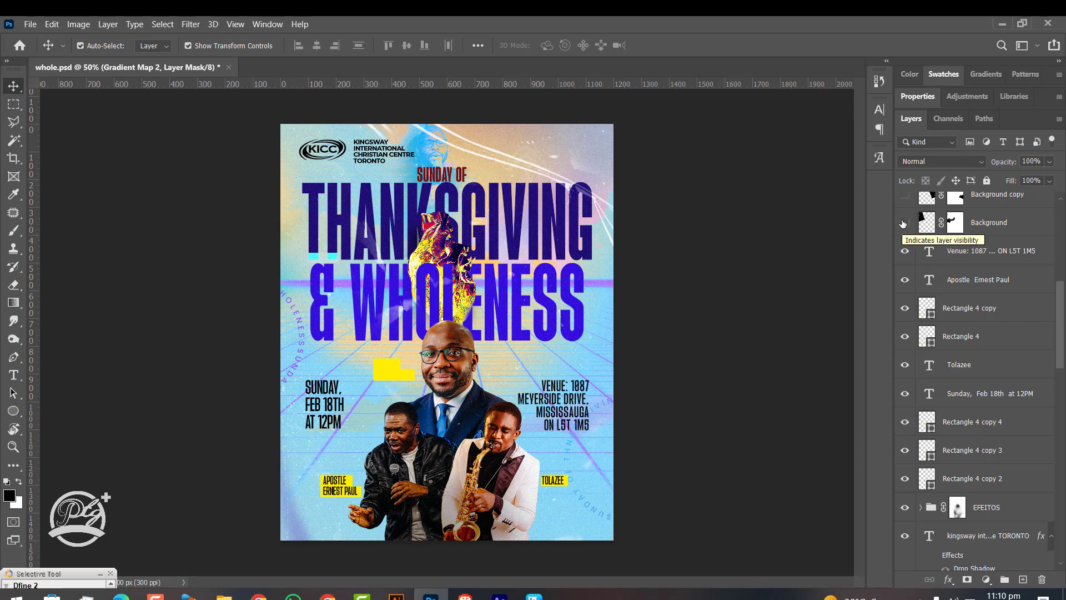
{"action": "left_click", "coordinate": [904, 223]}
Bring back the title light streak, yellow bars, the ampersand's yellow block and the orange bar.
{"action": "scroll", "coordinate": [905, 254], "scroll_direction": "up", "scroll_amount": 5}
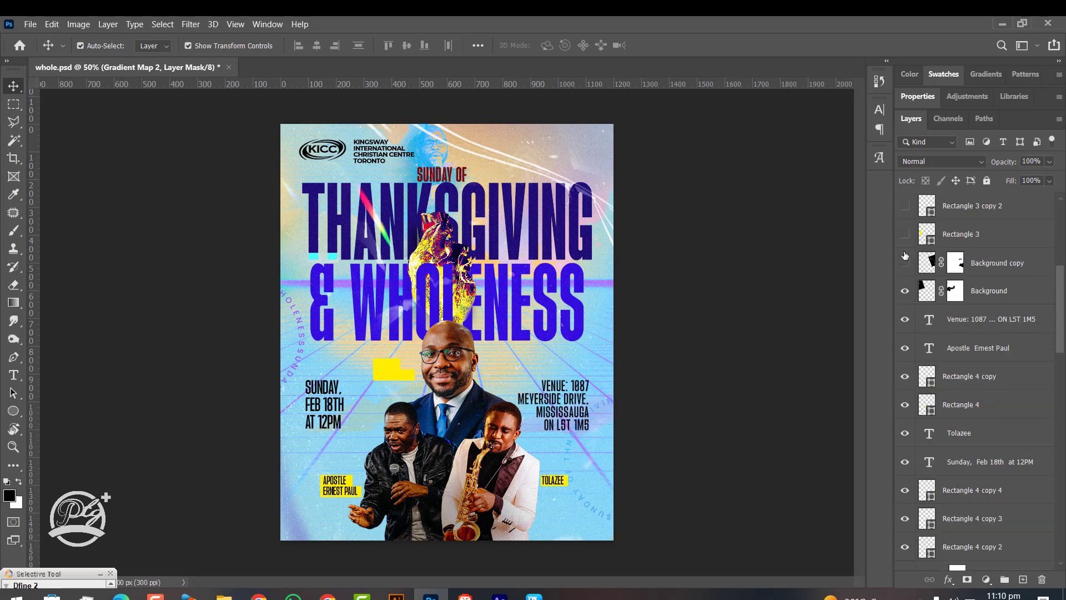
{"action": "left_click", "coordinate": [905, 331]}
{"action": "left_click", "coordinate": [905, 302]}
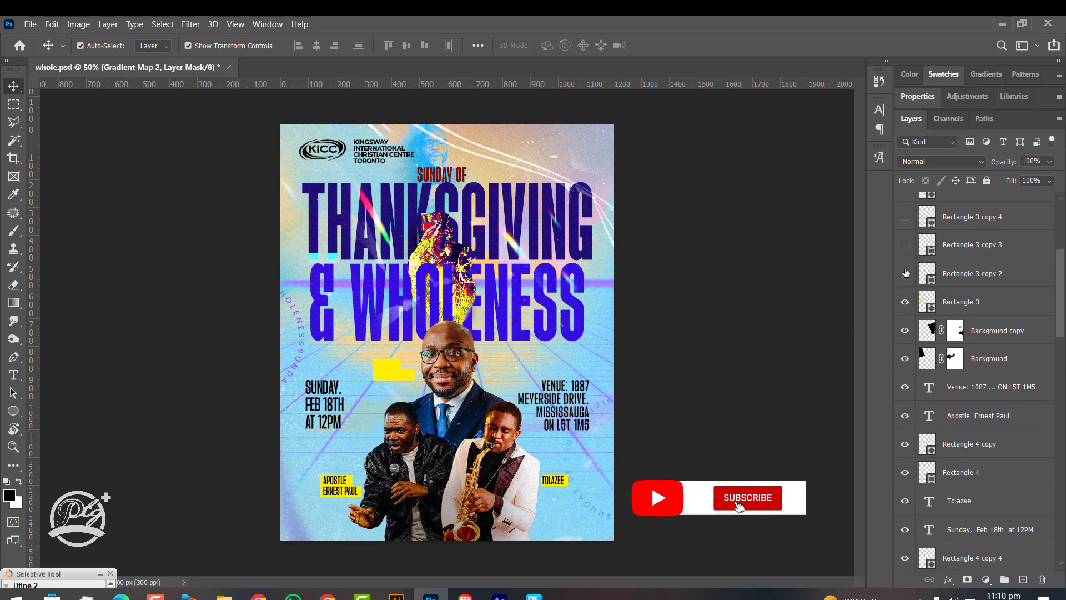
{"action": "left_click", "coordinate": [904, 272]}
{"action": "left_click", "coordinate": [905, 251]}
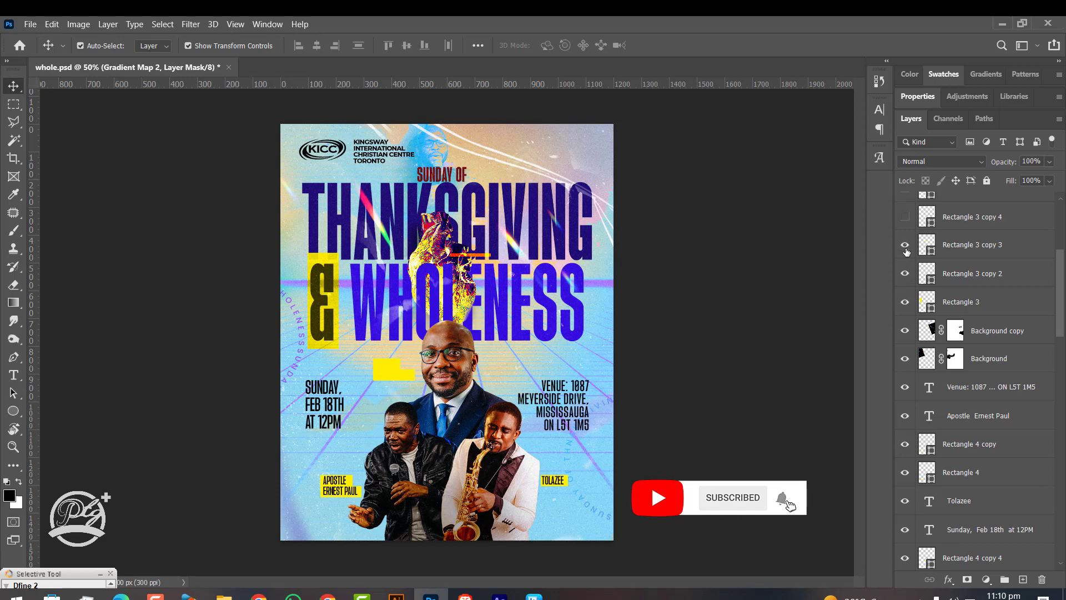
{"action": "left_click", "coordinate": [904, 218]}
Show three more yellow accent bars, including one at the flyer's right edge.
{"action": "scroll", "coordinate": [906, 223], "scroll_direction": "up", "scroll_amount": 2}
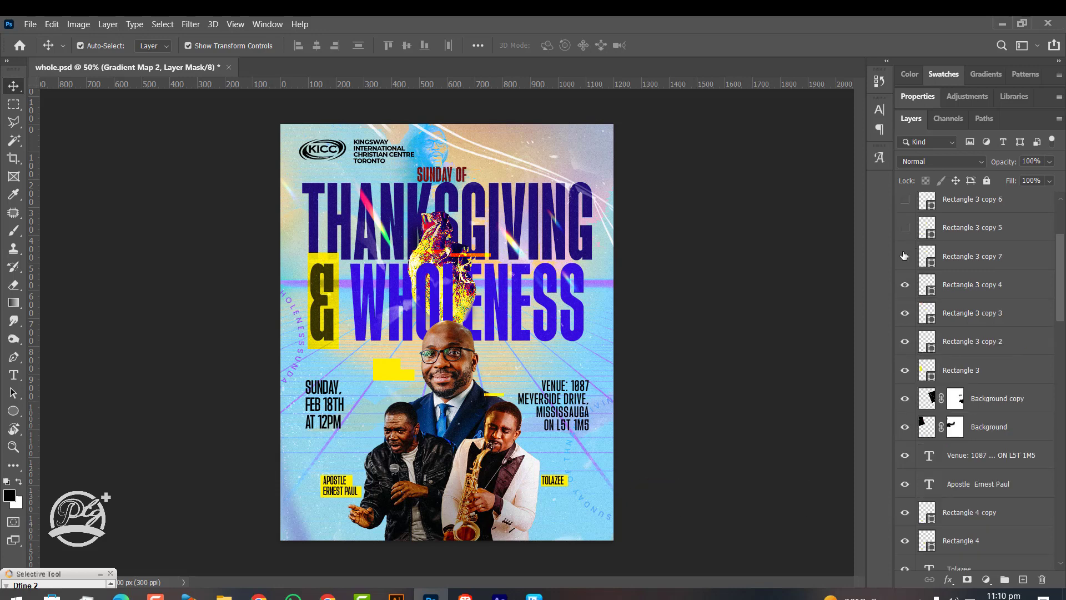
{"action": "left_click", "coordinate": [904, 256]}
{"action": "left_click", "coordinate": [905, 228]}
{"action": "left_click", "coordinate": [905, 198]}
{"action": "scroll", "coordinate": [908, 236], "scroll_direction": "up", "scroll_amount": 3}
Show the small yellow bar and WITH PASTOR DAYO tag, then undo a blue heart grading preview.
{"action": "scroll", "coordinate": [909, 239], "scroll_direction": "up", "scroll_amount": 2}
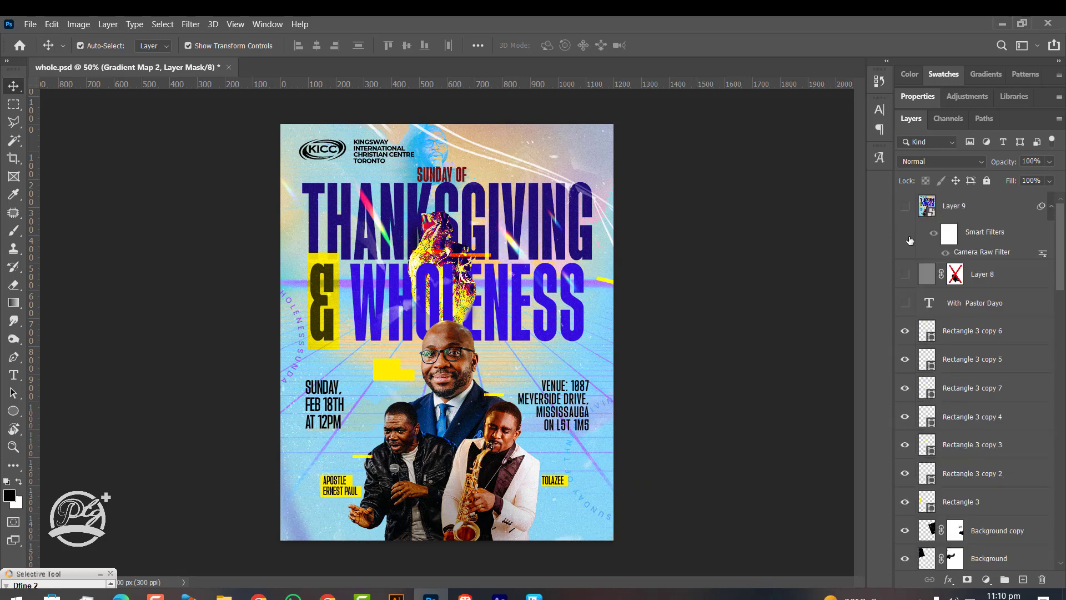
{"action": "left_click", "coordinate": [905, 273]}
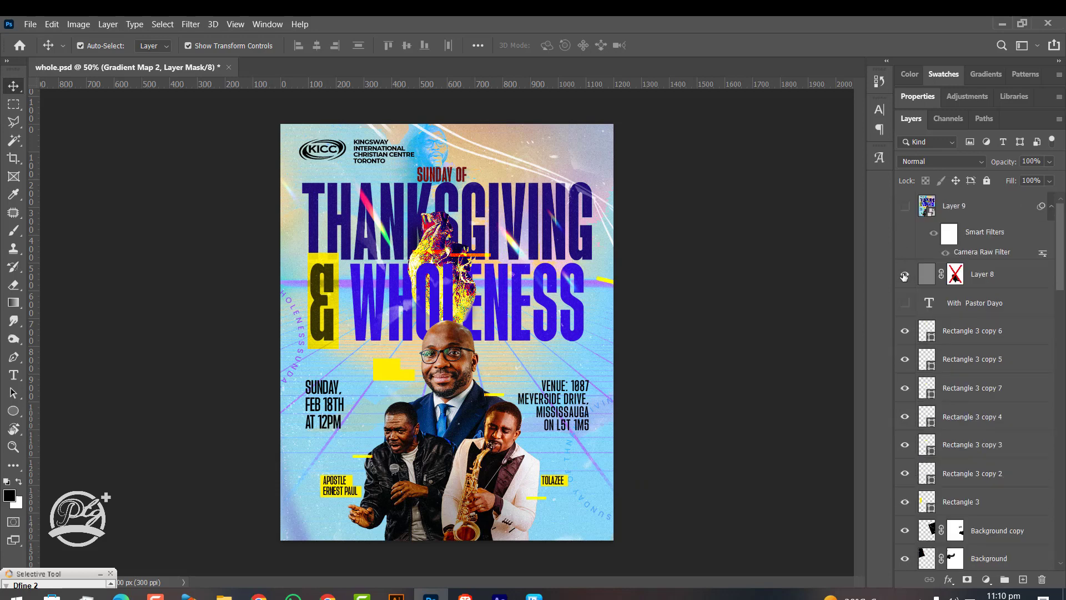
{"action": "left_click", "coordinate": [909, 304]}
{"action": "left_click", "coordinate": [904, 207]}
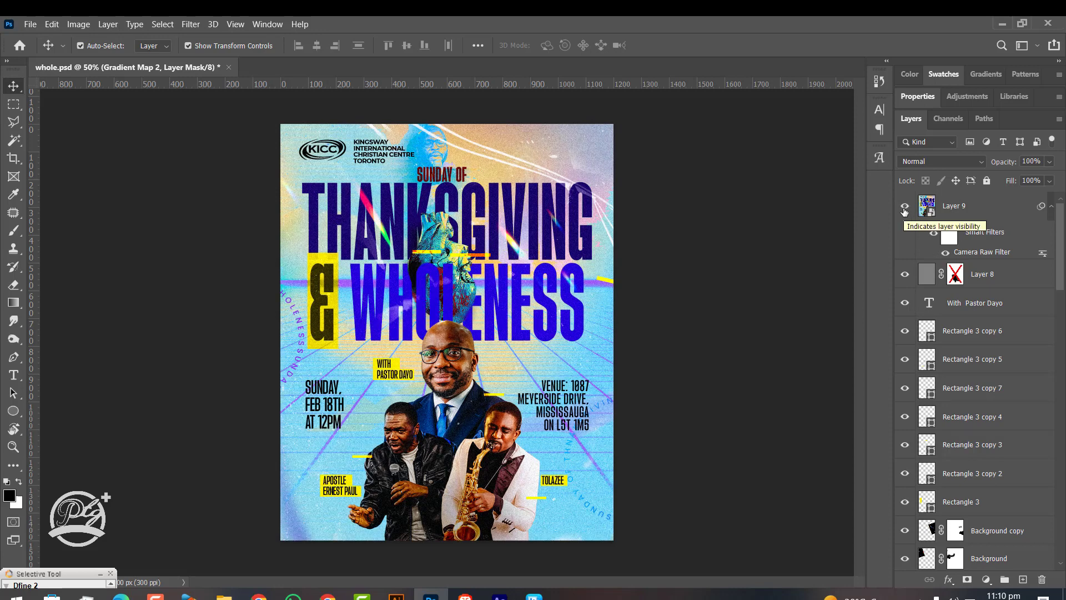
{"action": "key", "text": "ctrl+z"}
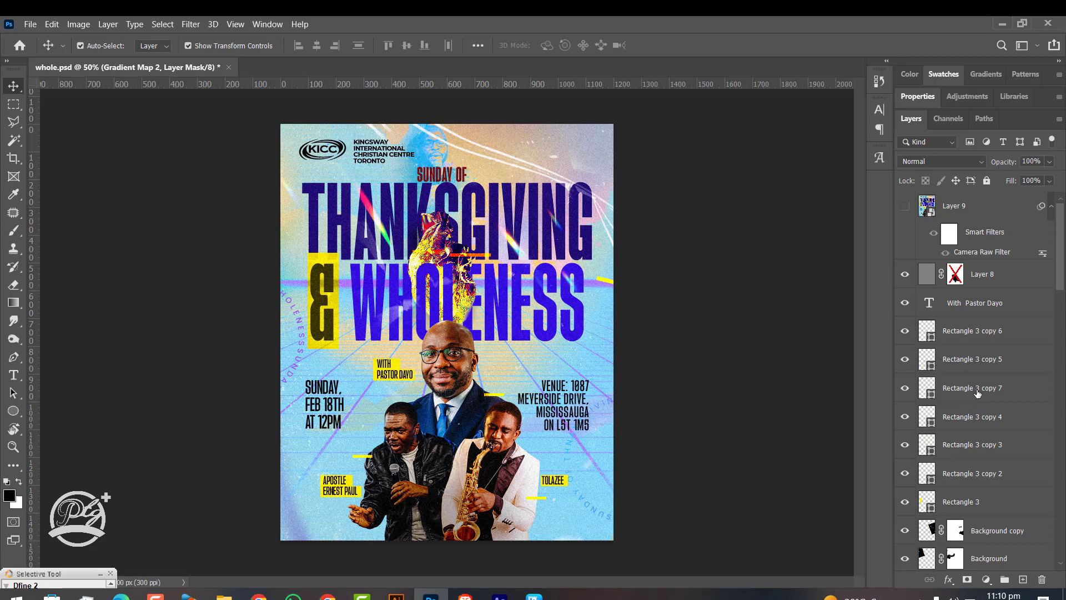
Try Gradient Map 1's yellow grade on the heart, then hide it and Gradient Map 2 copy.
{"action": "scroll", "coordinate": [977, 394], "scroll_direction": "down", "scroll_amount": 5}
{"action": "scroll", "coordinate": [956, 403], "scroll_direction": "down", "scroll_amount": 5}
{"action": "scroll", "coordinate": [957, 403], "scroll_direction": "down", "scroll_amount": 3}
{"action": "scroll", "coordinate": [956, 405], "scroll_direction": "down", "scroll_amount": 3}
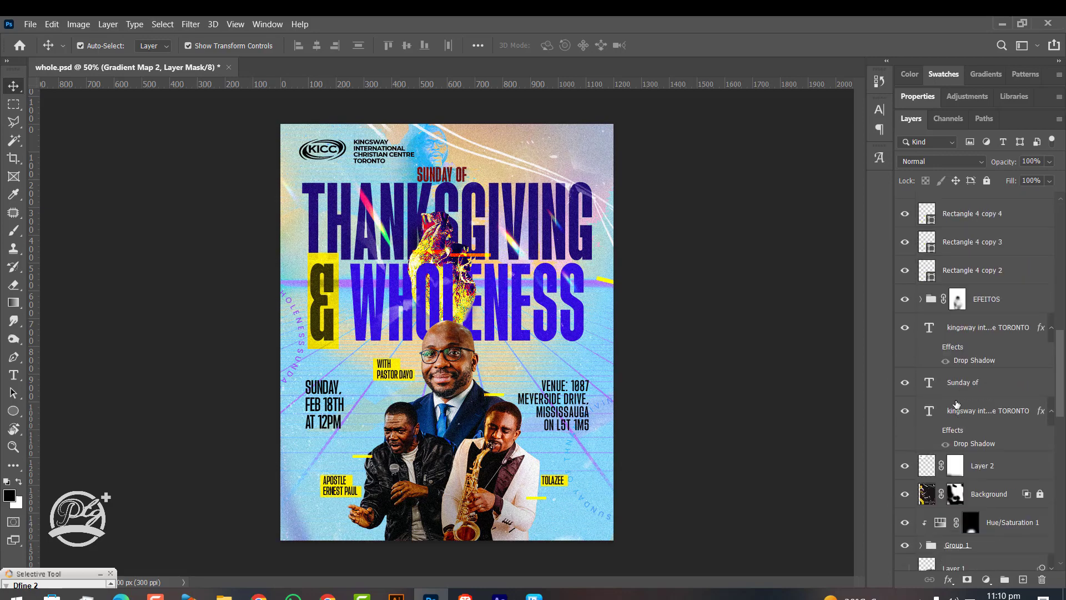
{"action": "scroll", "coordinate": [955, 408], "scroll_direction": "down", "scroll_amount": 3}
{"action": "scroll", "coordinate": [954, 411], "scroll_direction": "down", "scroll_amount": 3}
{"action": "scroll", "coordinate": [954, 412], "scroll_direction": "down", "scroll_amount": 2}
{"action": "scroll", "coordinate": [954, 415], "scroll_direction": "down", "scroll_amount": 2}
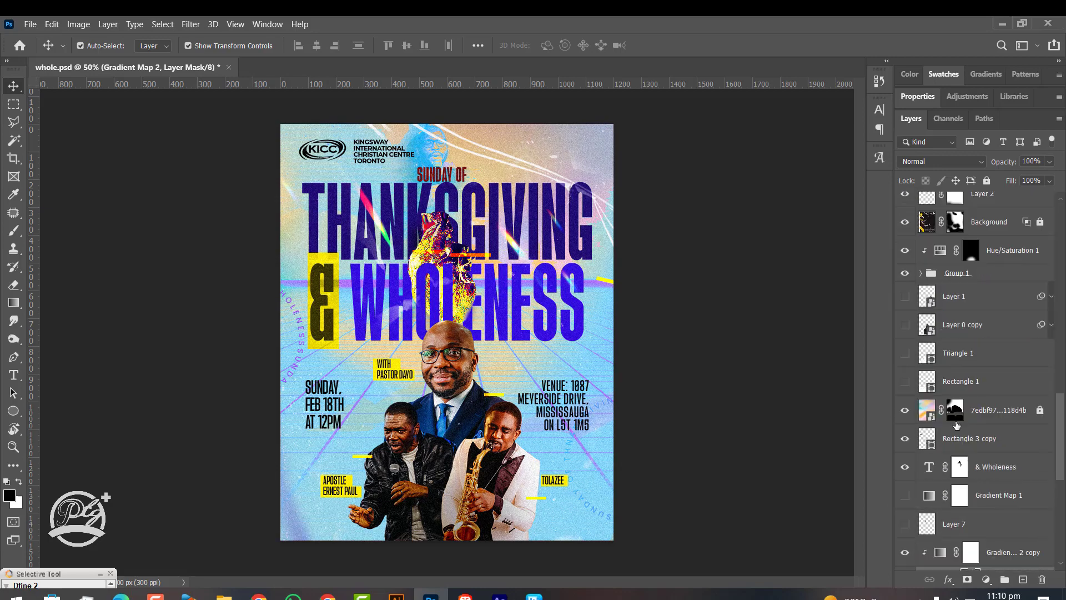
{"action": "scroll", "coordinate": [937, 476], "scroll_direction": "down", "scroll_amount": 3}
{"action": "scroll", "coordinate": [927, 455], "scroll_direction": "down", "scroll_amount": 3}
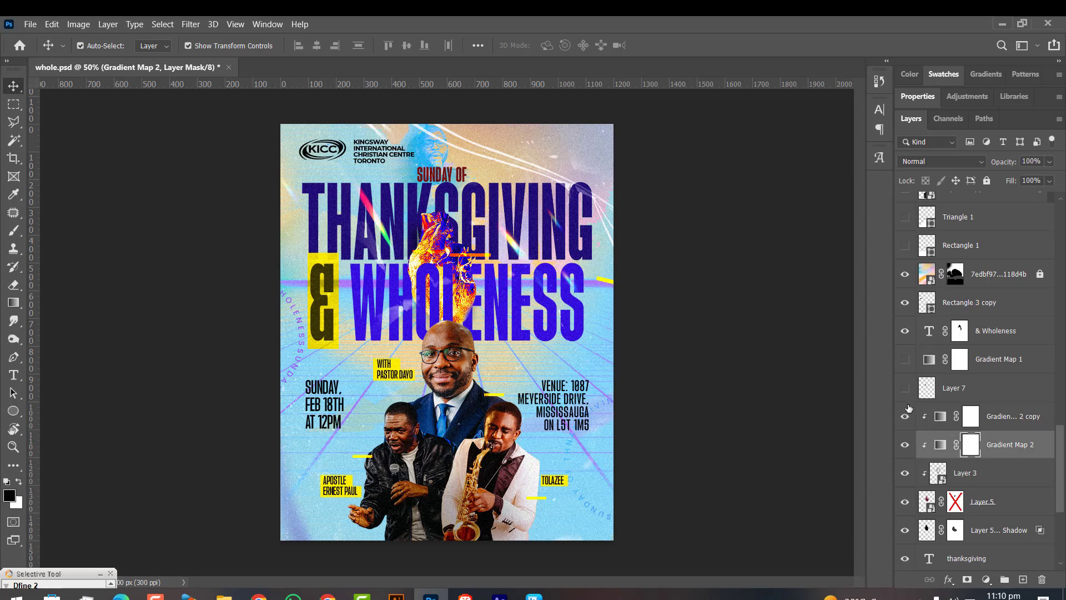
{"action": "left_click", "coordinate": [905, 359]}
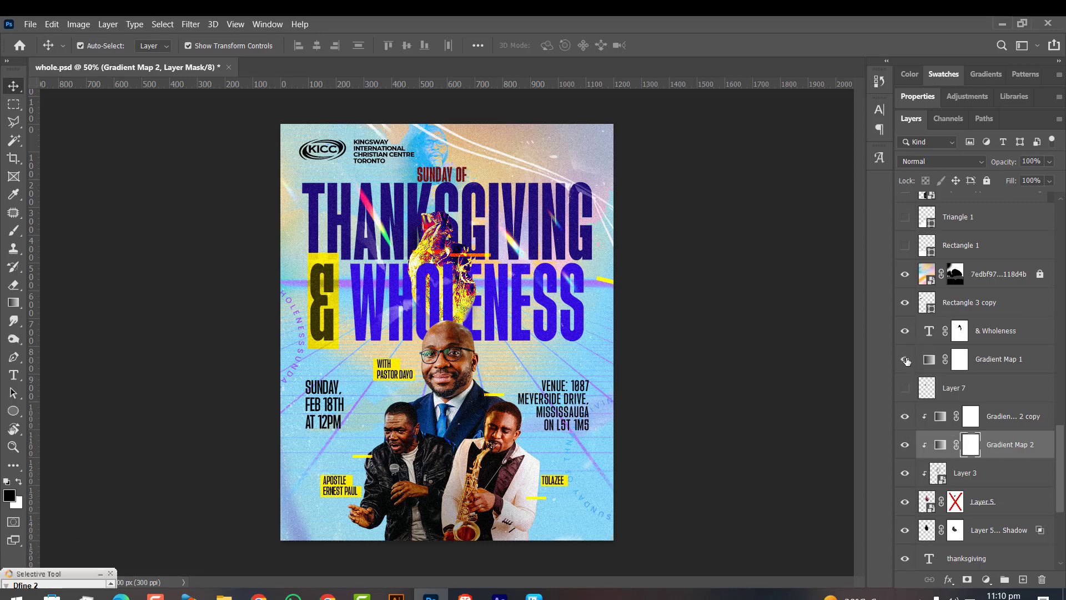
{"action": "left_click", "coordinate": [905, 360]}
{"action": "left_click", "coordinate": [904, 416]}
{"action": "left_click_drag", "start_coordinate": [1061, 449], "coordinate": [1063, 154]}
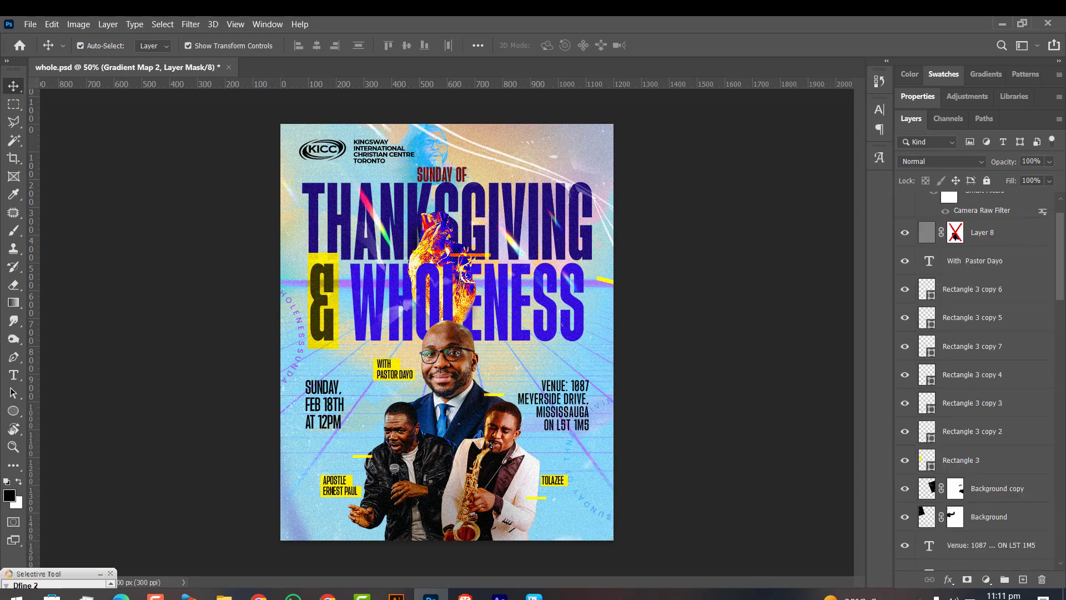
{"action": "scroll", "coordinate": [1052, 235], "scroll_direction": "up", "scroll_amount": 2}
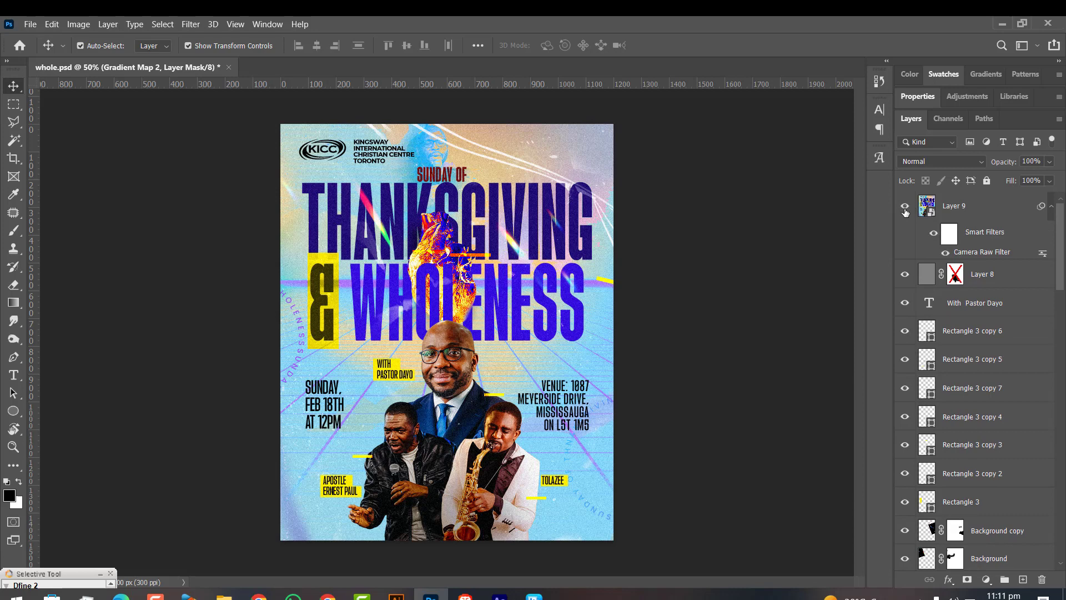
{"action": "left_click", "coordinate": [905, 207]}
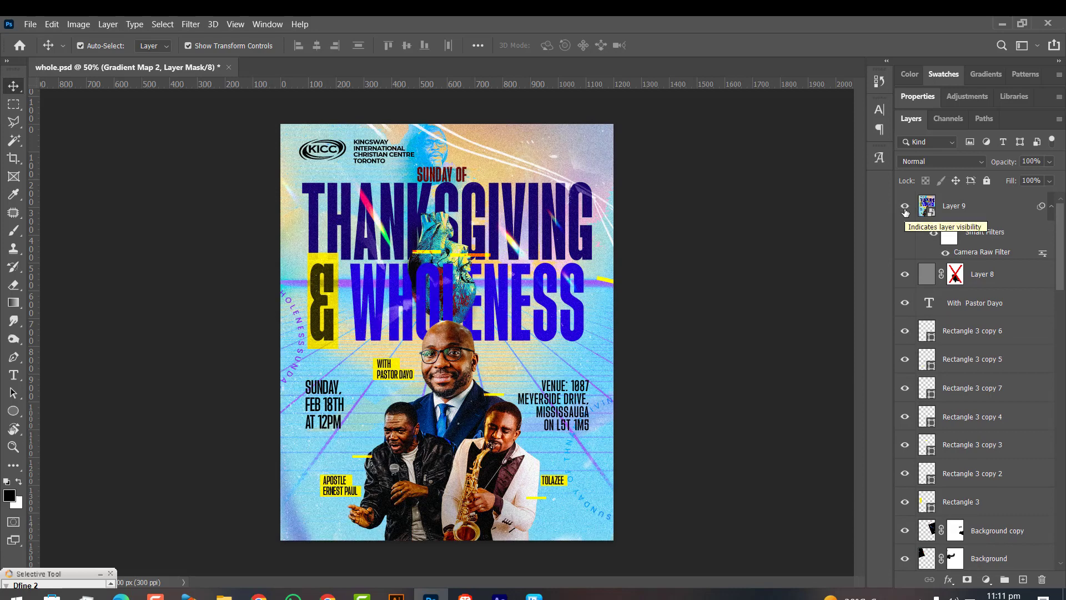
{"action": "left_click", "coordinate": [905, 208]}
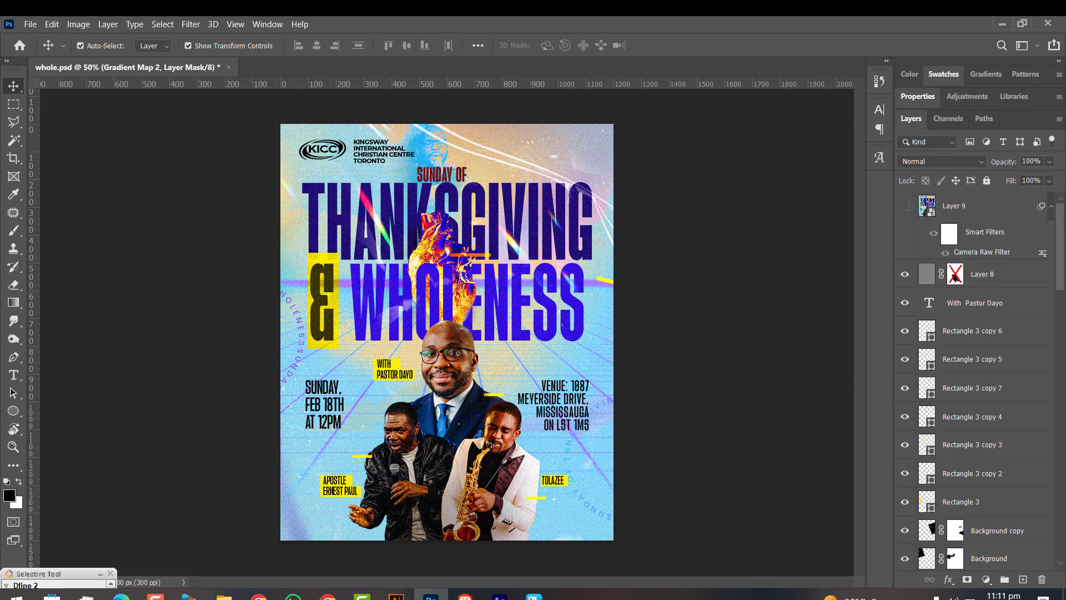
{"action": "left_click_drag", "start_coordinate": [1060, 244], "coordinate": [1061, 514]}
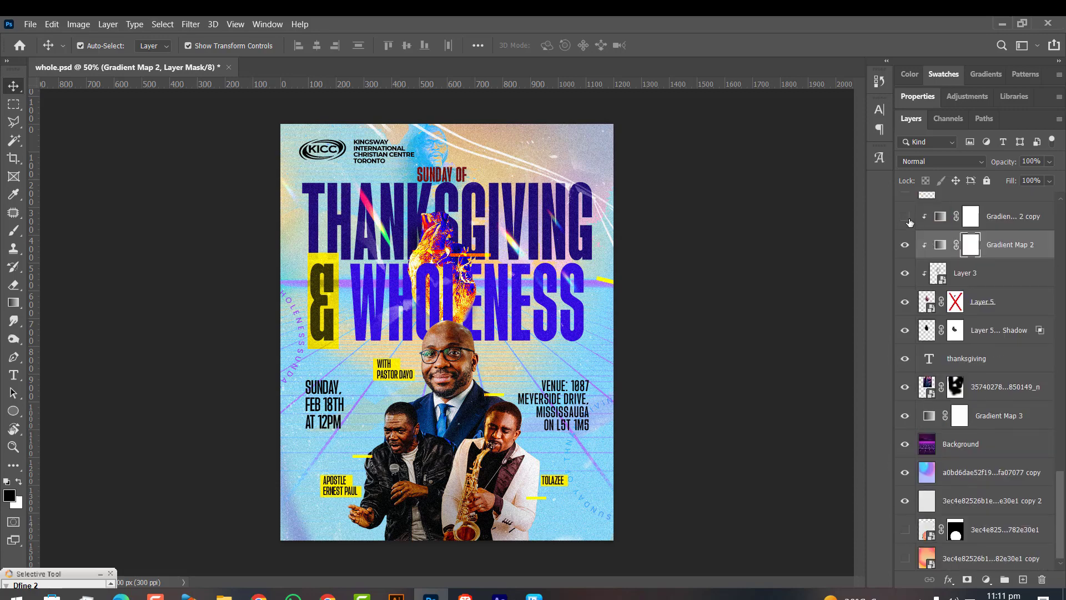
Select Gradient Map 2 copy, keep its Hard Light blend mode and make it visible again.
{"action": "left_click", "coordinate": [991, 217]}
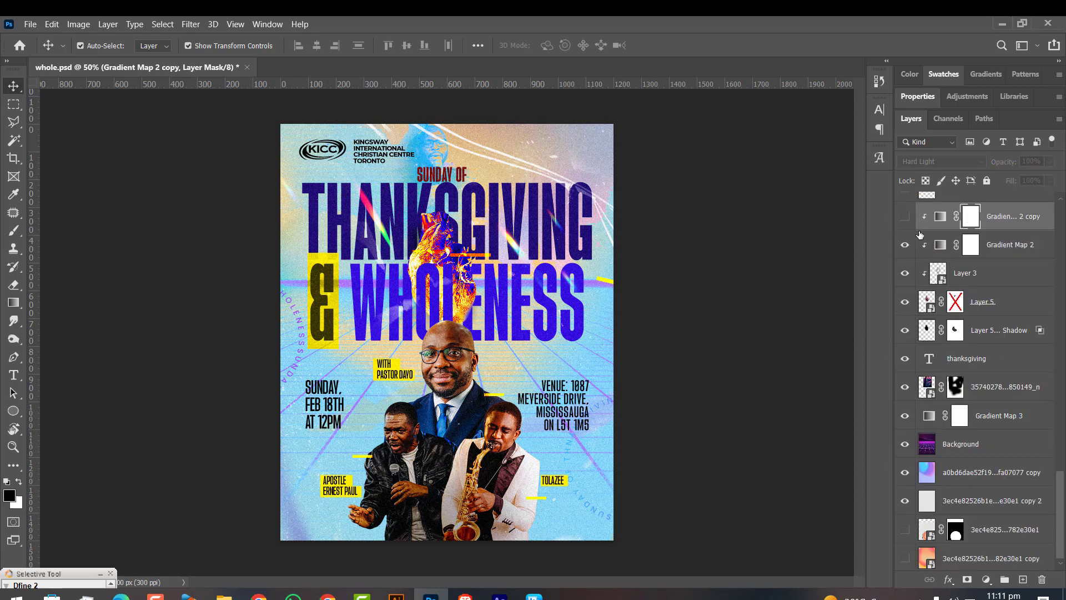
{"action": "left_click", "coordinate": [993, 246]}
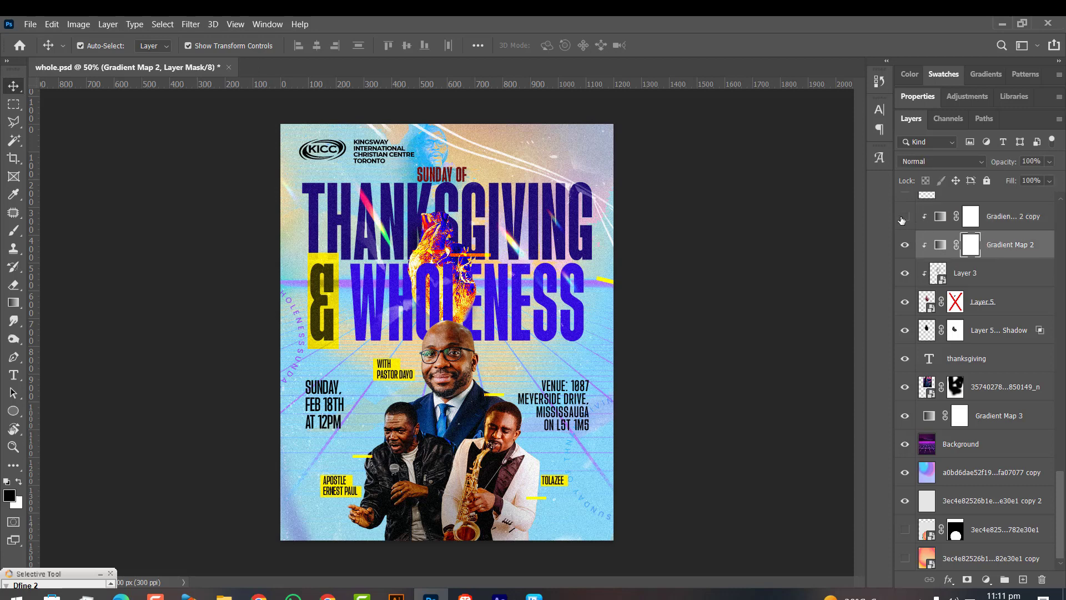
{"action": "left_click", "coordinate": [988, 221]}
{"action": "left_click", "coordinate": [942, 162]}
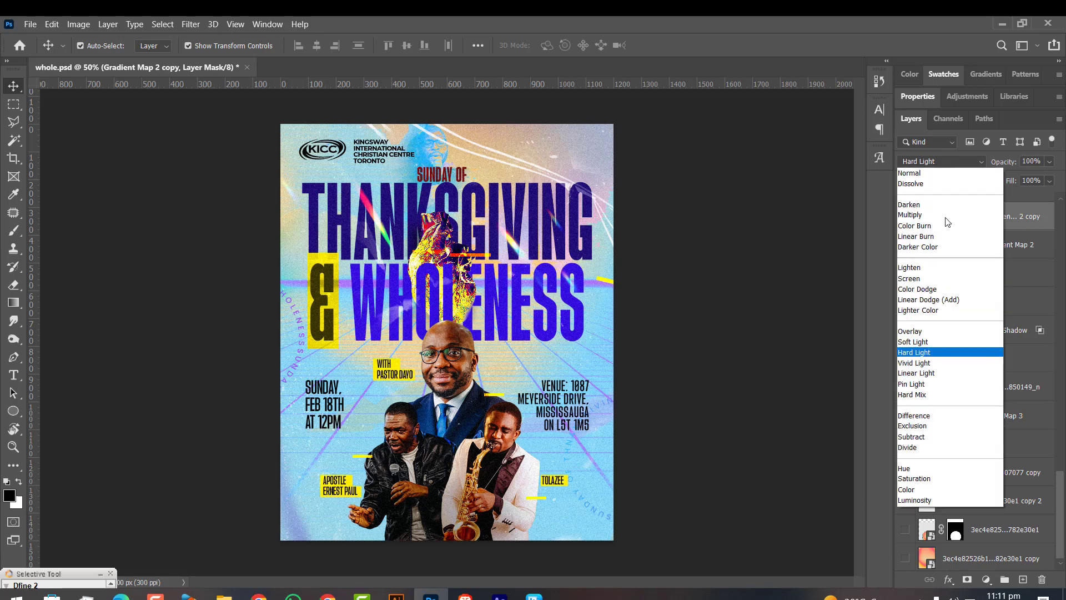
{"action": "left_click", "coordinate": [921, 352]}
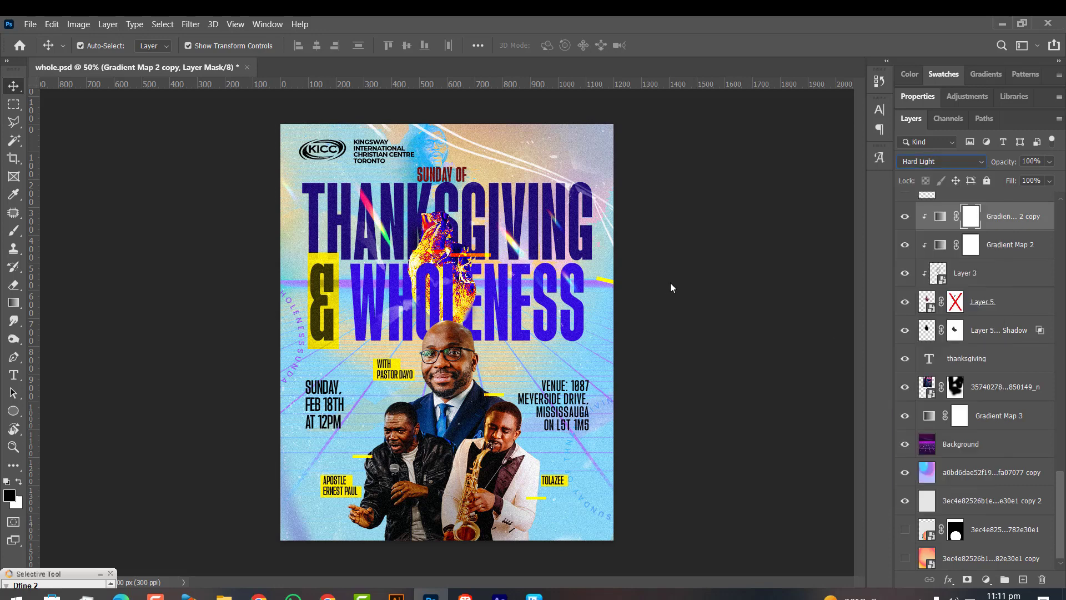
{"action": "left_click", "coordinate": [904, 216]}
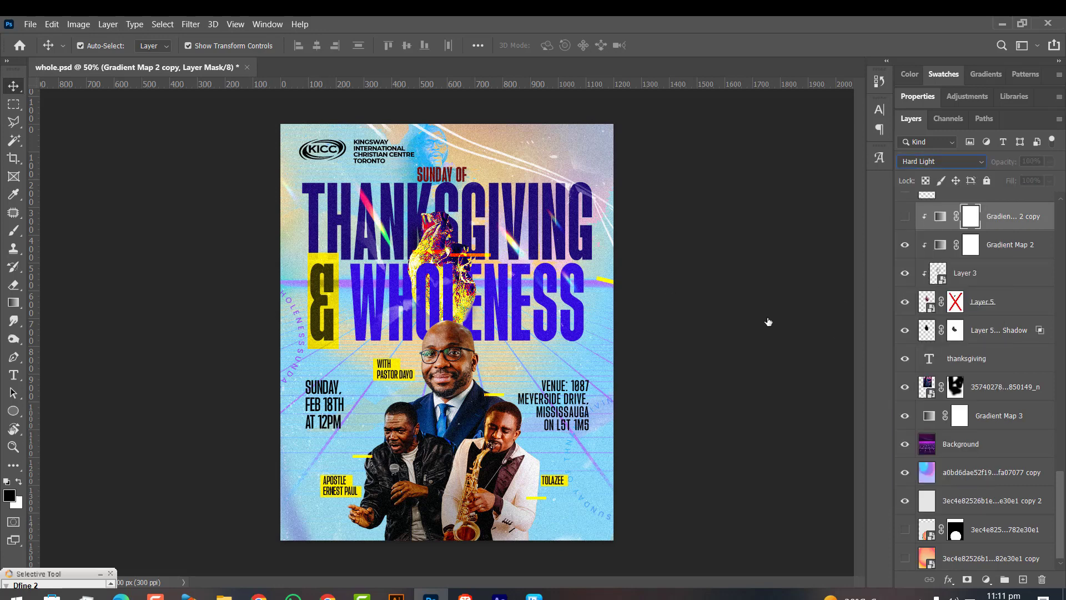
{"action": "left_click", "coordinate": [904, 217]}
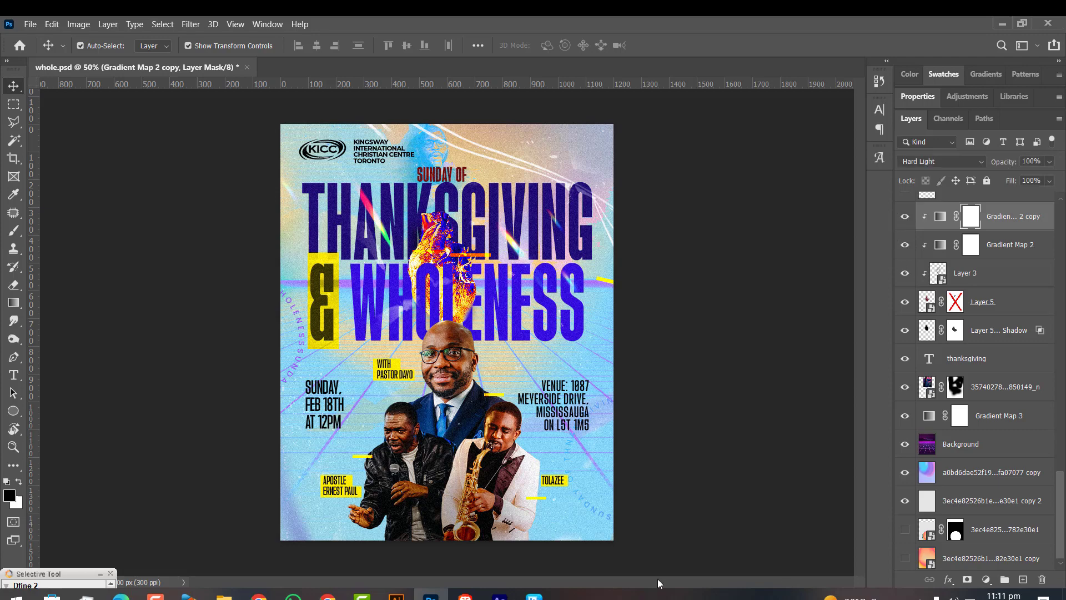